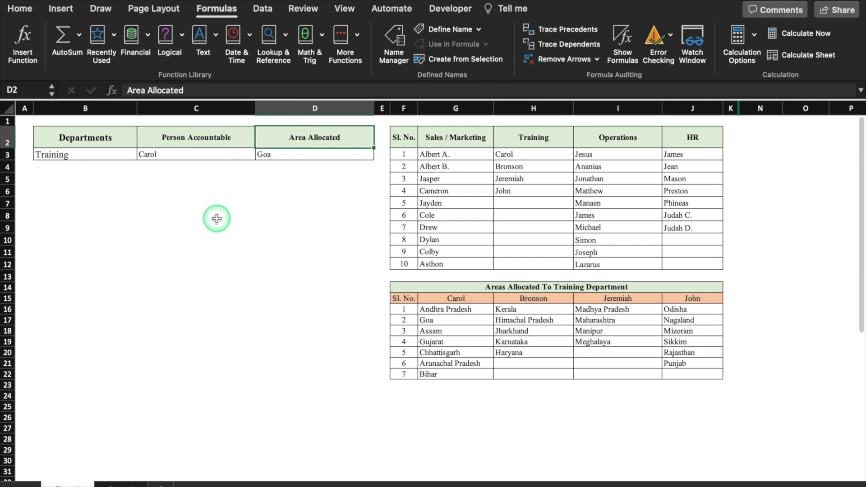
- Clear the Person Accountable and Area Allocated entries in C3:D3
{"action": "left_click", "coordinate": [126, 155]}
{"action": "left_click", "coordinate": [144, 157]}
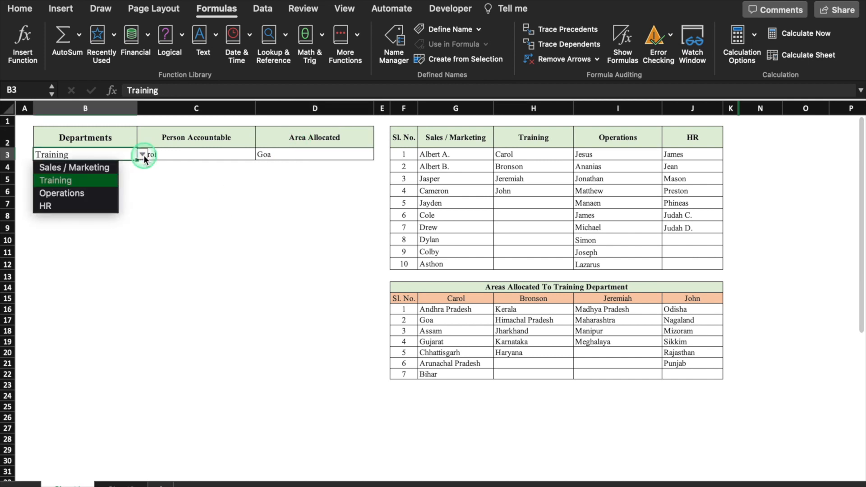
{"action": "left_click", "coordinate": [169, 154]}
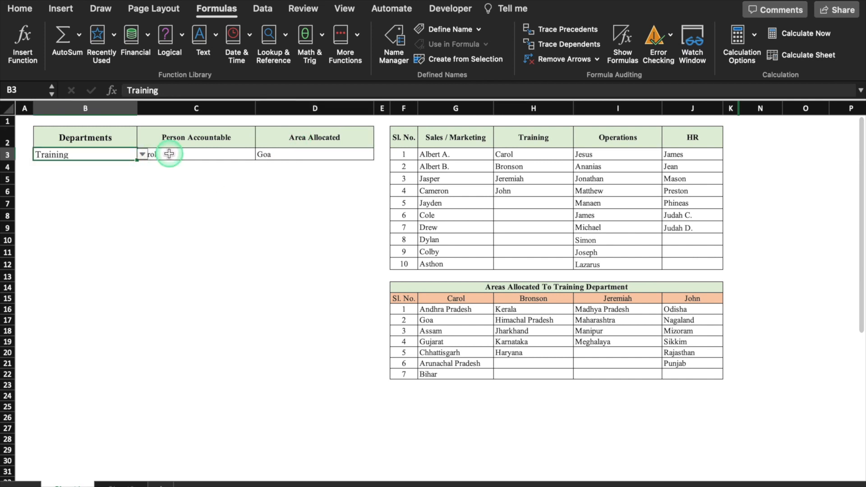
{"action": "left_click", "coordinate": [293, 154]}
{"action": "left_click", "coordinate": [216, 154]}
{"action": "left_click_drag", "start_coordinate": [217, 154], "coordinate": [286, 156]}
{"action": "key", "text": "Delete"}
- Set the department in B3 to Sales / Marketing and compare the C3 choices with that department's column in the table
{"action": "left_click", "coordinate": [102, 155]}
{"action": "left_click", "coordinate": [142, 156]}
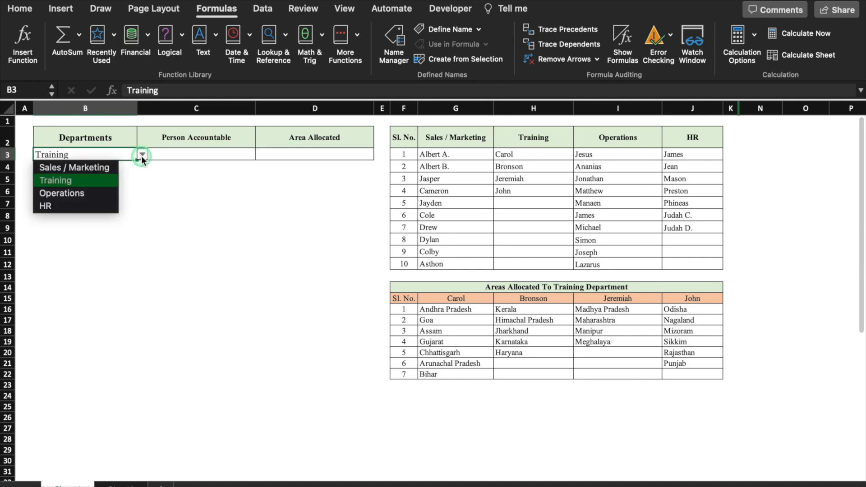
{"action": "left_click", "coordinate": [100, 169]}
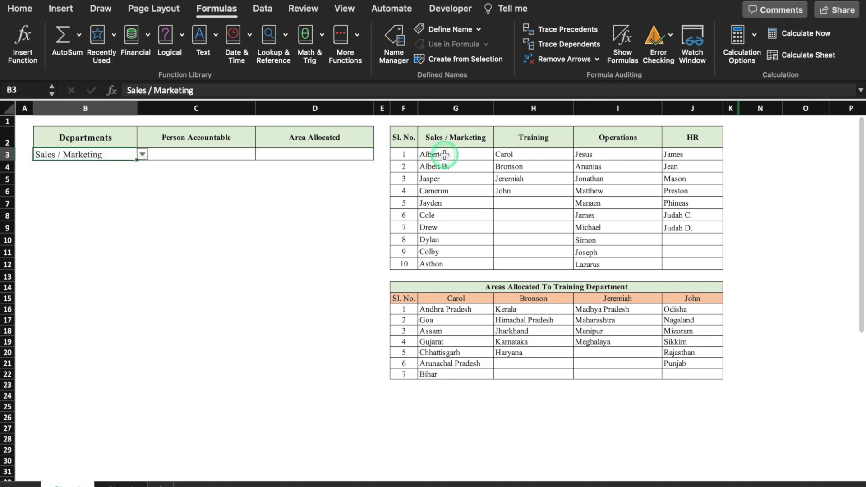
{"action": "left_click_drag", "start_coordinate": [445, 154], "coordinate": [440, 263]}
{"action": "left_click", "coordinate": [239, 155]}
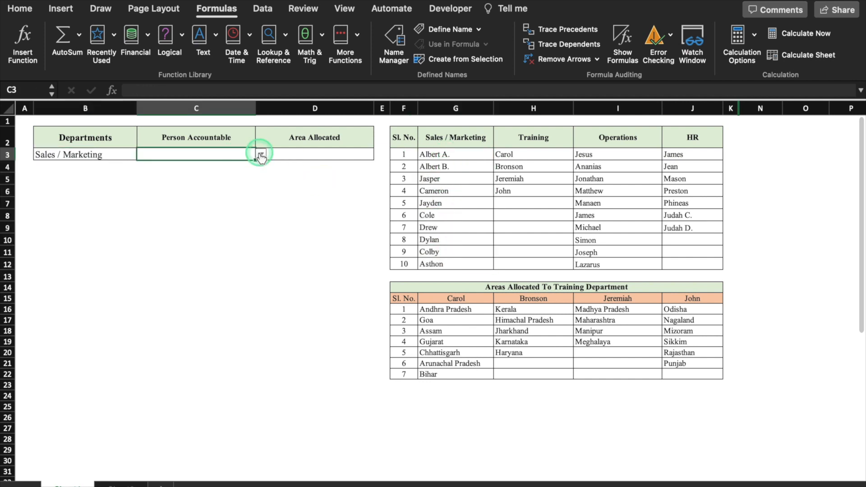
{"action": "left_click", "coordinate": [260, 155]}
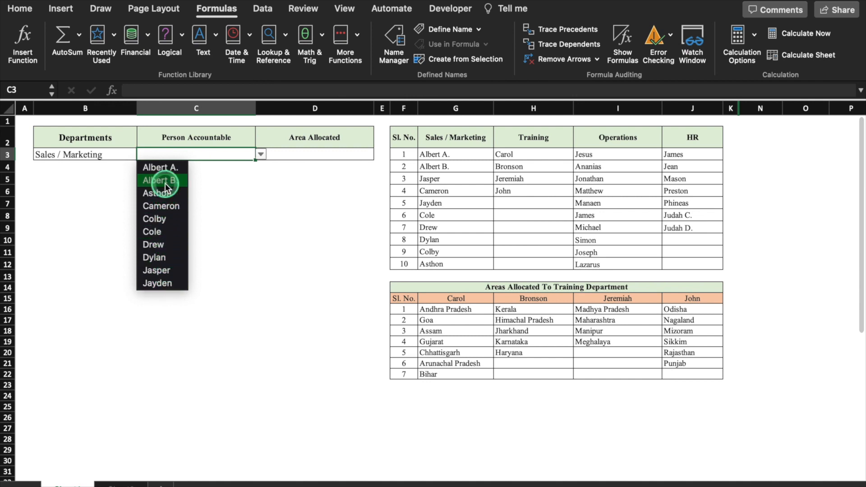
- Set the department in B3 to Training and view the people offered for it in C3
{"action": "left_click", "coordinate": [135, 154]}
{"action": "left_click", "coordinate": [142, 155]}
{"action": "left_click", "coordinate": [93, 181]}
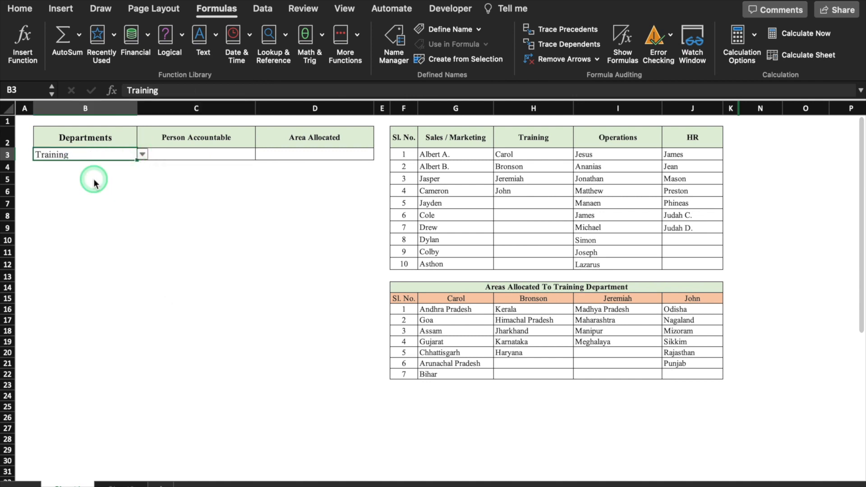
{"action": "left_click", "coordinate": [207, 154]}
{"action": "left_click", "coordinate": [261, 154]}
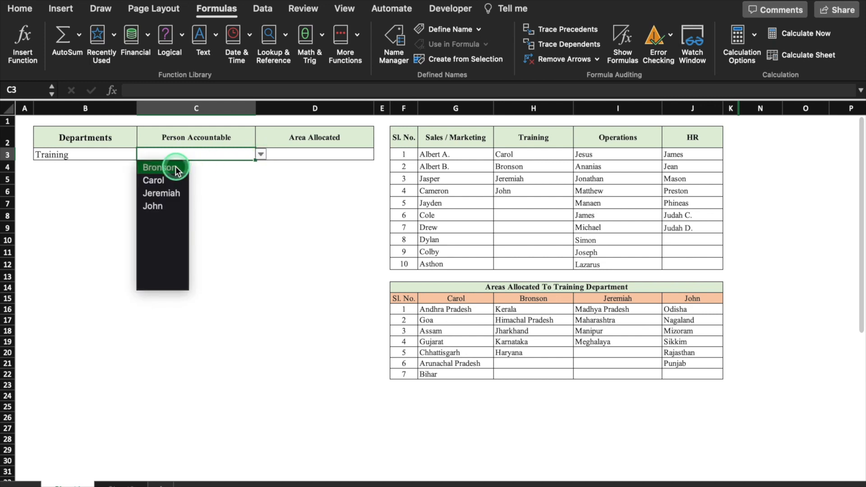
- Set the department in B3 to Operations and view the people offered for it in C3
{"action": "left_click", "coordinate": [101, 155]}
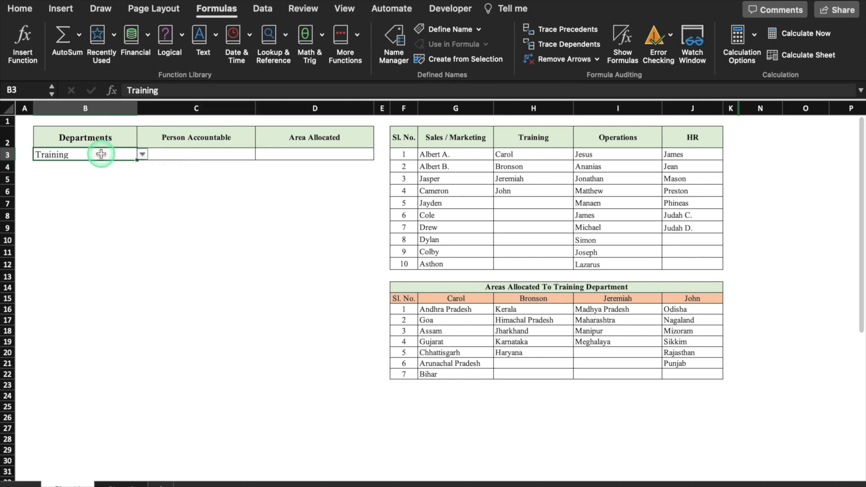
{"action": "left_click", "coordinate": [143, 154]}
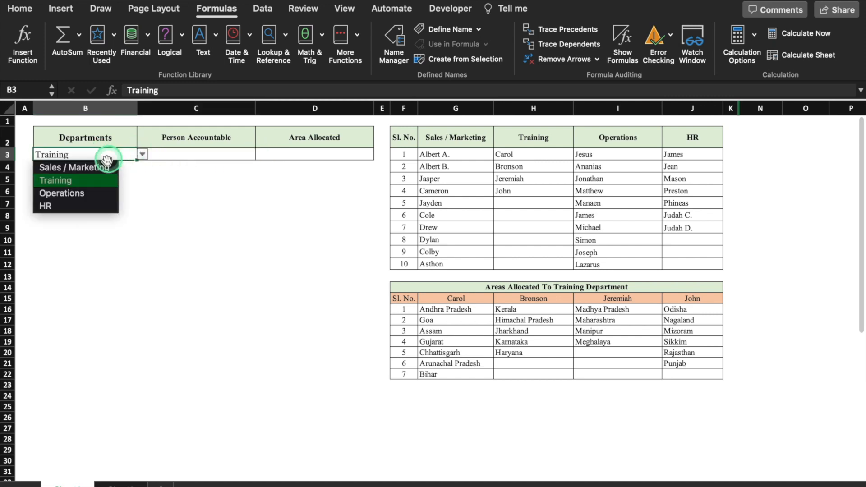
{"action": "left_click", "coordinate": [94, 193]}
{"action": "left_click", "coordinate": [189, 155]}
{"action": "left_click", "coordinate": [261, 154]}
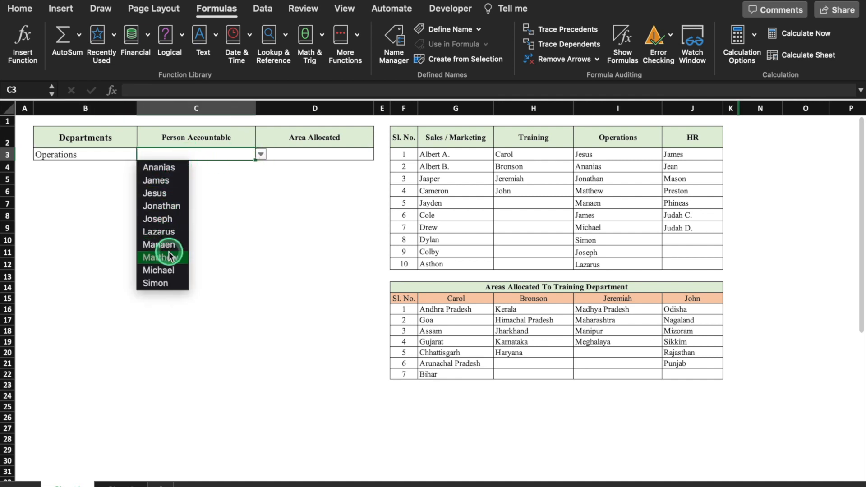
- Set the department in B3 to HR and view the people offered for it in C3
{"action": "left_click", "coordinate": [135, 155]}
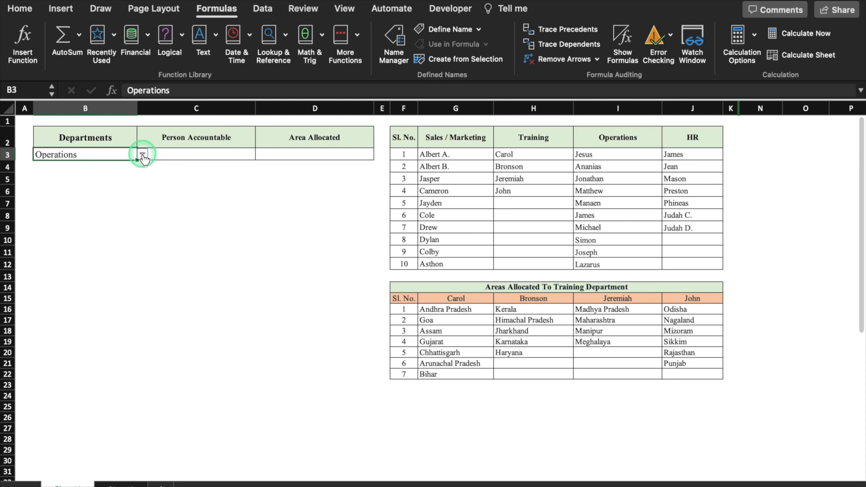
{"action": "left_click", "coordinate": [142, 154]}
{"action": "left_click", "coordinate": [41, 206]}
{"action": "left_click", "coordinate": [210, 155]}
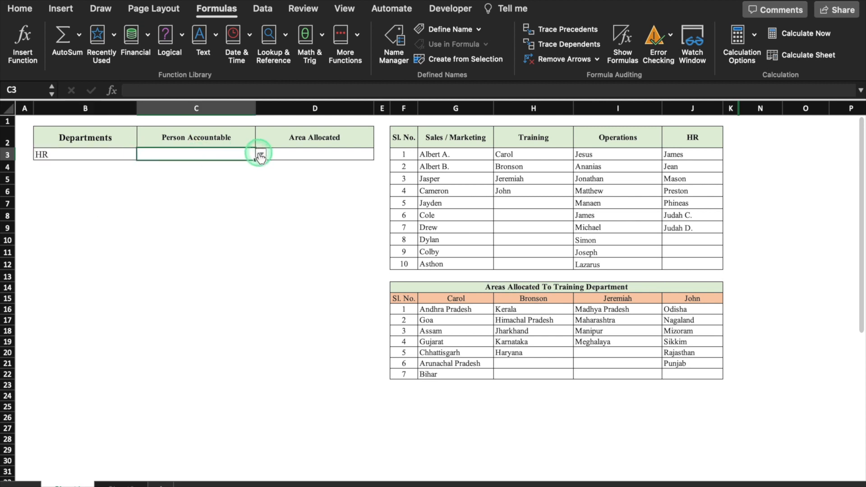
{"action": "left_click", "coordinate": [261, 154]}
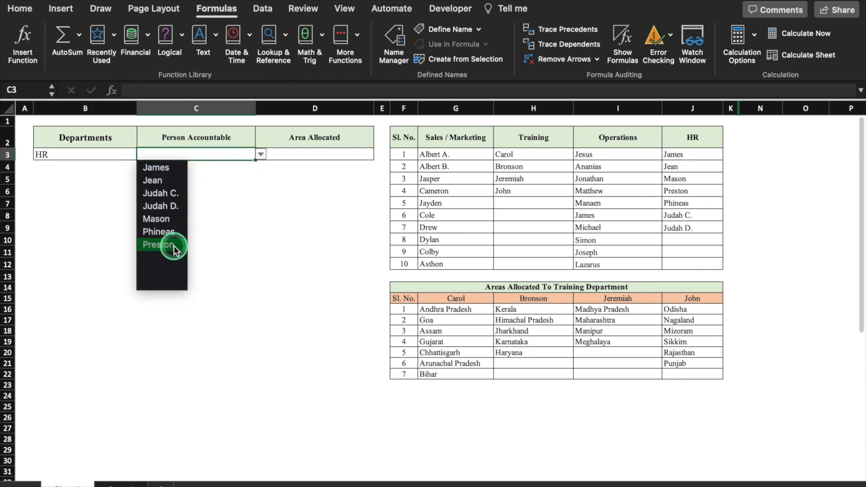
- Examine the Areas Allocated To Training Department table and its entries
{"action": "left_click", "coordinate": [301, 154]}
{"action": "left_click", "coordinate": [491, 287]}
{"action": "left_click", "coordinate": [484, 298]}
{"action": "left_click", "coordinate": [479, 320]}
{"action": "left_click", "coordinate": [508, 341]}
{"action": "left_click", "coordinate": [591, 287]}
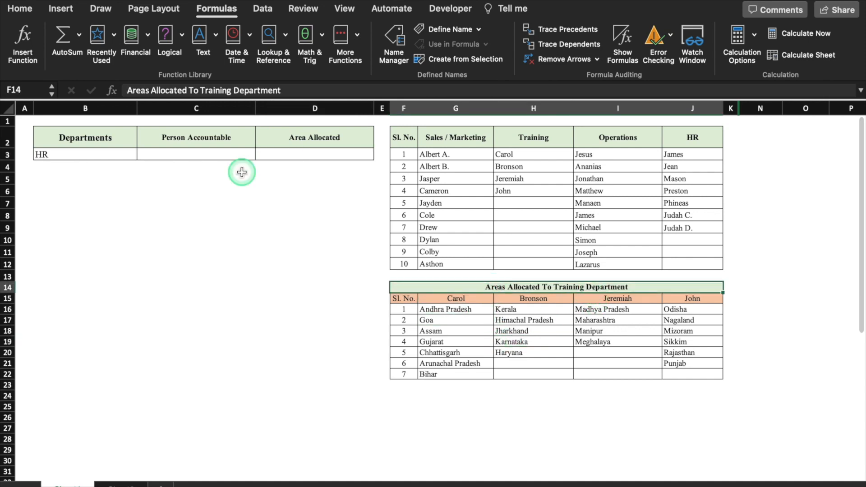
- Choose the first listed HR employee in C3 and check the choices offered for Area Allocated in D3
{"action": "left_click", "coordinate": [117, 154]}
{"action": "left_click", "coordinate": [190, 154]}
{"action": "left_click", "coordinate": [259, 155]}
{"action": "left_click", "coordinate": [164, 167]}
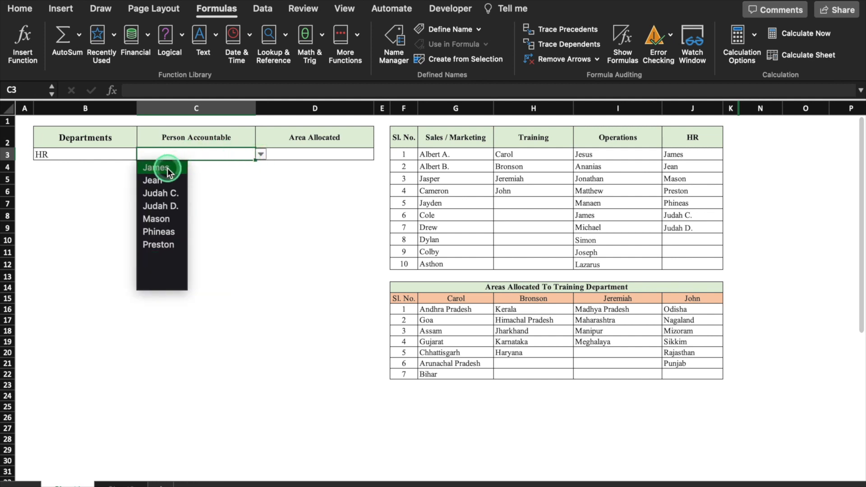
{"action": "left_click", "coordinate": [312, 154]}
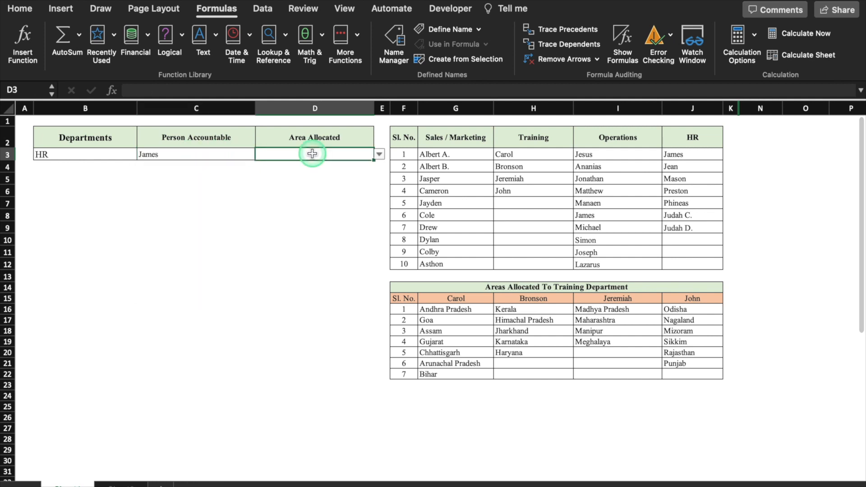
{"action": "left_click", "coordinate": [378, 154]}
- Clear the Person Accountable entry in C3 and set the department in B3 to Training
{"action": "left_click", "coordinate": [167, 155]}
{"action": "left_click", "coordinate": [135, 154]}
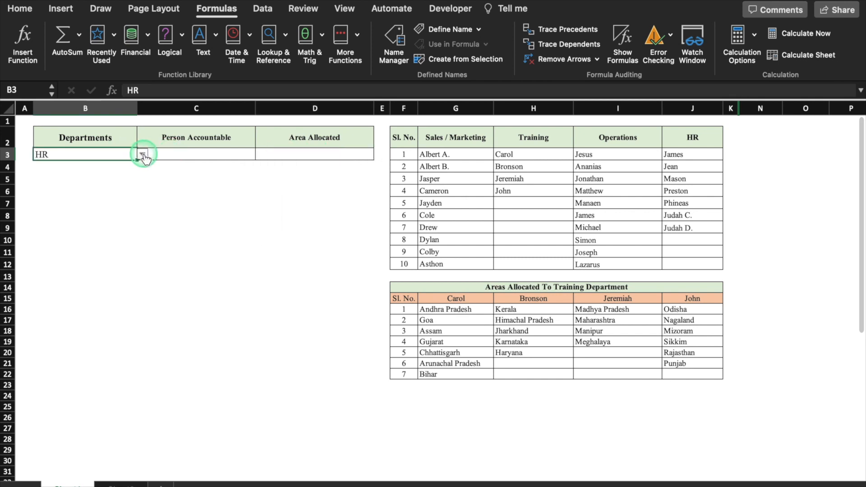
{"action": "left_click", "coordinate": [143, 154]}
{"action": "left_click", "coordinate": [82, 179]}
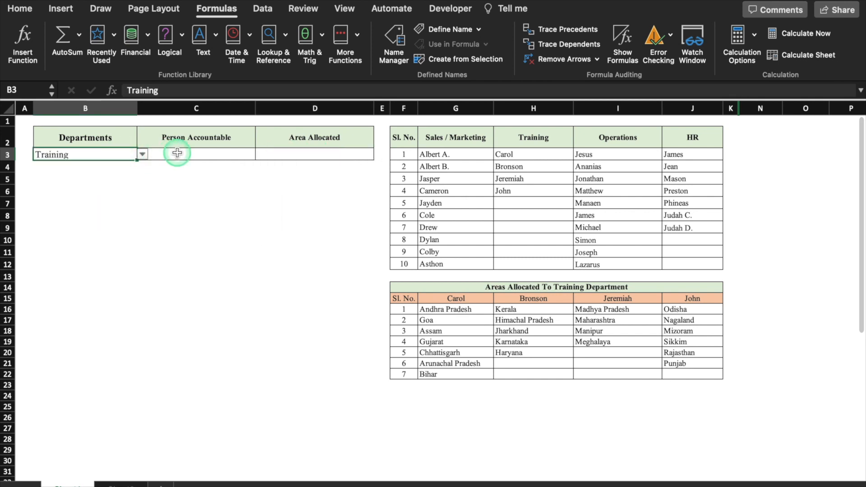
- Choose the second listed Training employee in C3 and set the Area Allocated in D3 to Goa
{"action": "left_click", "coordinate": [176, 153]}
{"action": "left_click", "coordinate": [261, 154]}
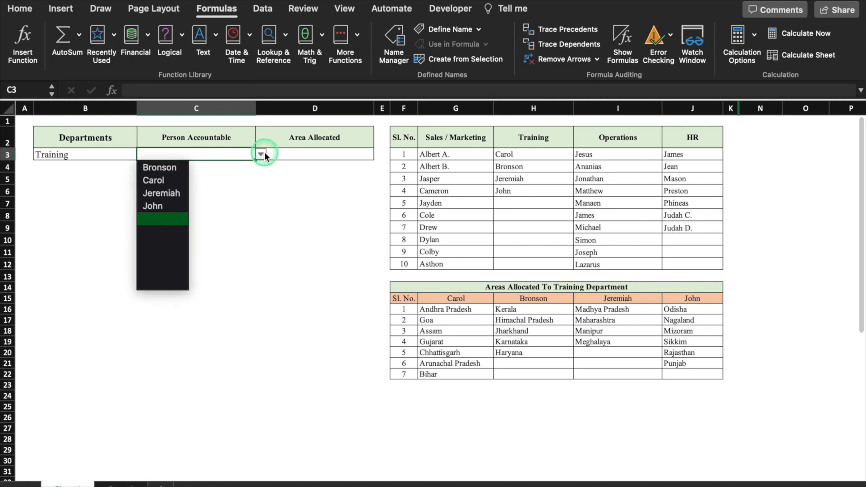
{"action": "left_click", "coordinate": [171, 180]}
{"action": "left_click", "coordinate": [292, 153]}
{"action": "left_click", "coordinate": [379, 154]}
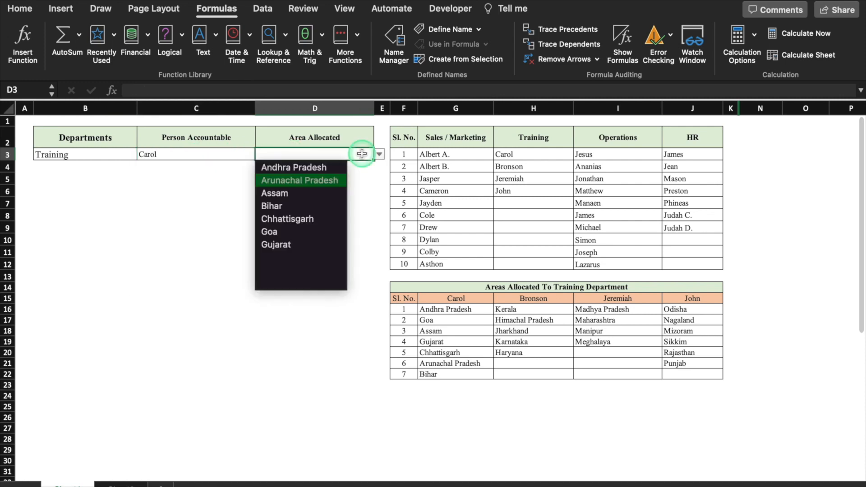
{"action": "left_click", "coordinate": [315, 232]}
- Compare the areas under the chosen trainer in the allocation table with the choices offered in D3
{"action": "left_click", "coordinate": [469, 341]}
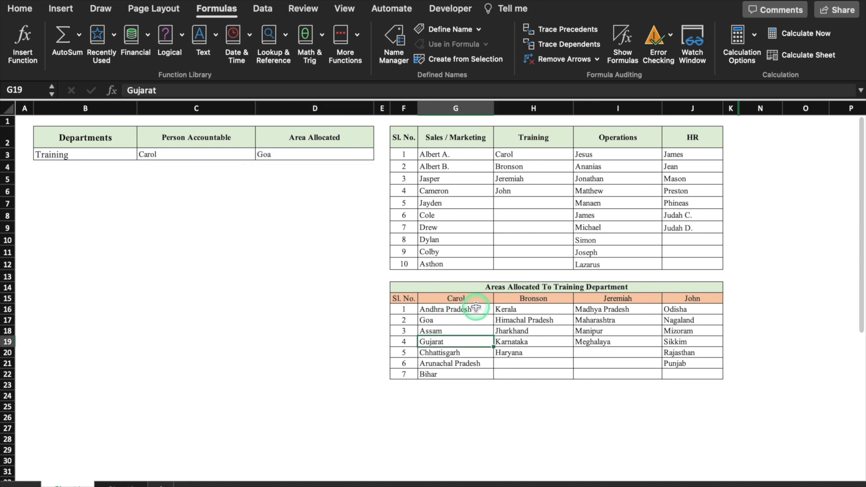
{"action": "left_click", "coordinate": [476, 309]}
{"action": "left_click", "coordinate": [477, 322]}
{"action": "left_click", "coordinate": [476, 332]}
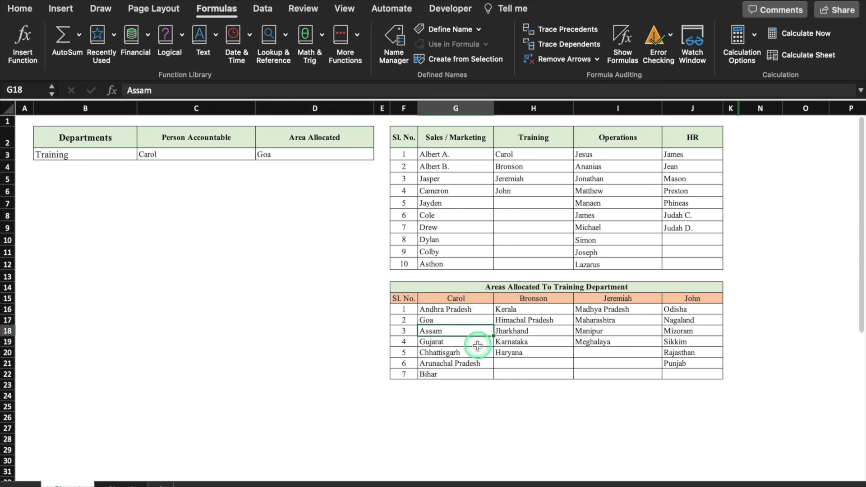
{"action": "left_click", "coordinate": [446, 309]}
{"action": "left_click", "coordinate": [331, 157]}
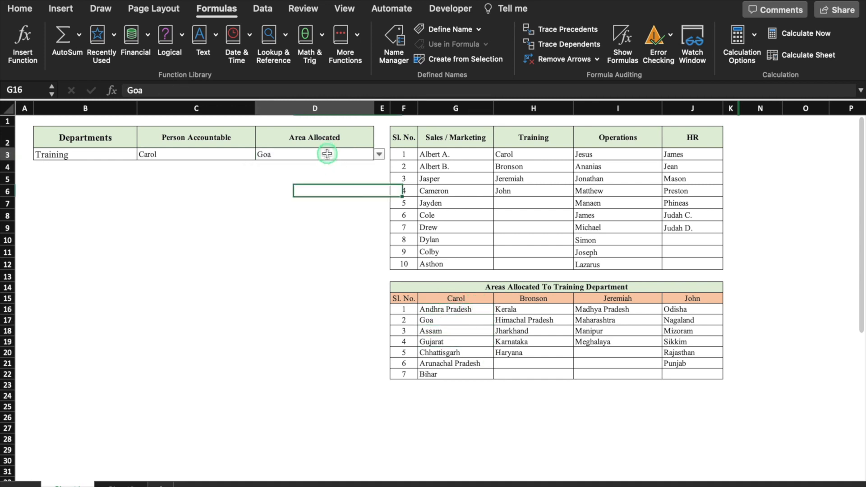
{"action": "left_click", "coordinate": [378, 154]}
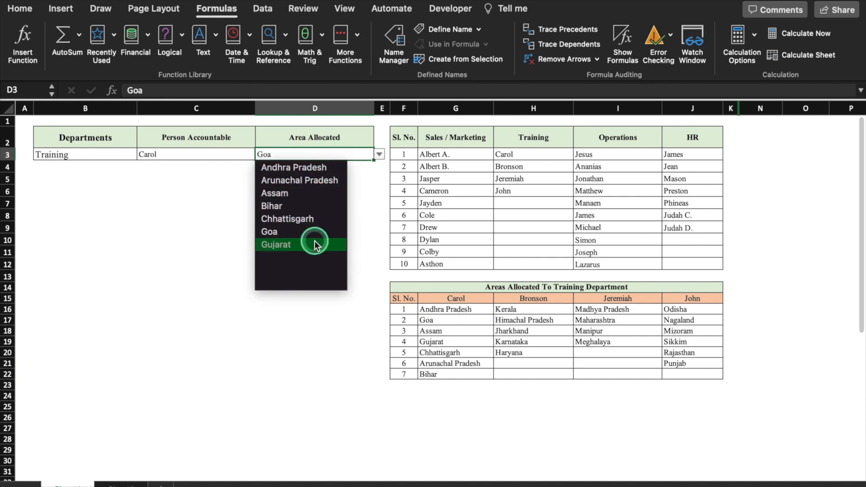
{"action": "left_click", "coordinate": [261, 168]}
{"action": "left_click", "coordinate": [197, 199]}
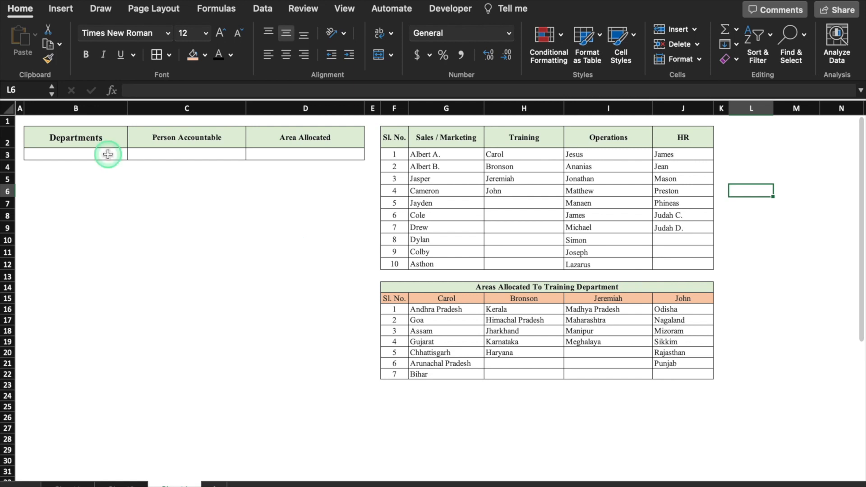
- Add list data validation to the empty Departments cell B3 with the header range =$G$2:$J$2 as source
{"action": "left_click", "coordinate": [107, 154]}
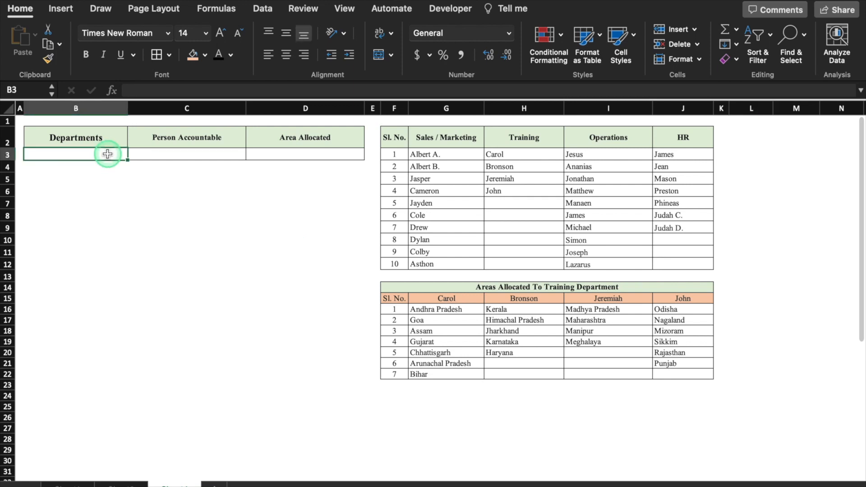
{"action": "left_click", "coordinate": [262, 9]}
{"action": "left_click", "coordinate": [600, 35]}
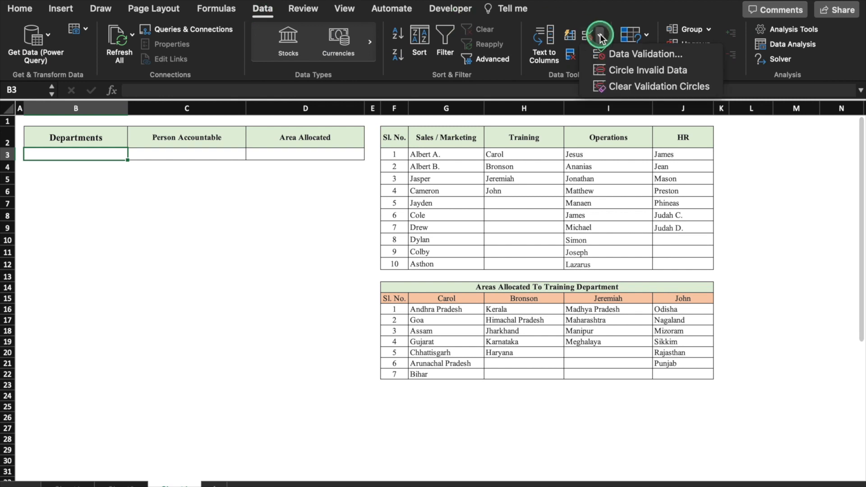
{"action": "left_click", "coordinate": [644, 54]}
{"action": "left_click", "coordinate": [431, 133]}
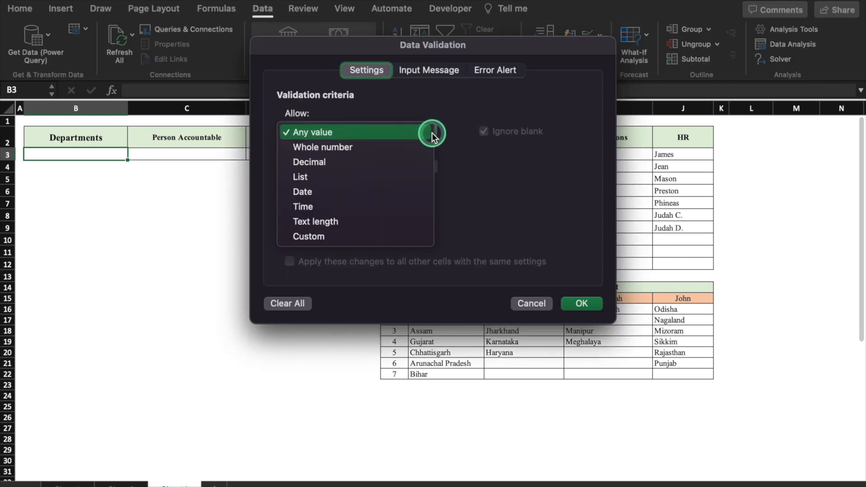
{"action": "left_click", "coordinate": [371, 176]}
{"action": "left_click", "coordinate": [396, 205]}
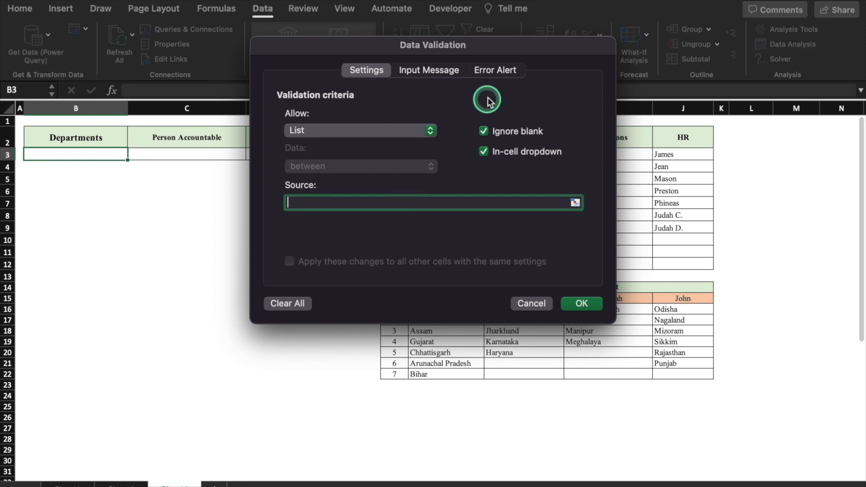
{"action": "left_click_drag", "start_coordinate": [469, 44], "coordinate": [247, 173]}
{"action": "left_click_drag", "start_coordinate": [433, 138], "coordinate": [647, 143]}
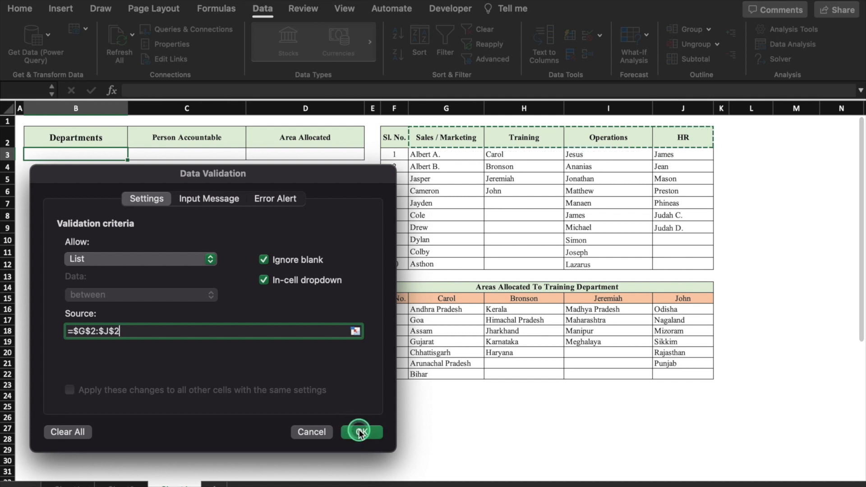
{"action": "left_click", "coordinate": [358, 429]}
- Choose Operations from the new Departments list in B3
{"action": "left_click", "coordinate": [133, 154]}
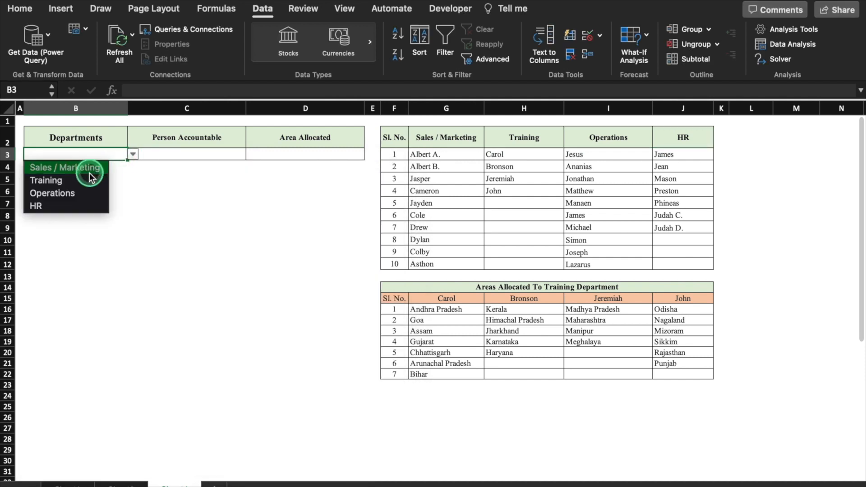
{"action": "left_click", "coordinate": [90, 192]}
{"action": "left_click", "coordinate": [185, 154]}
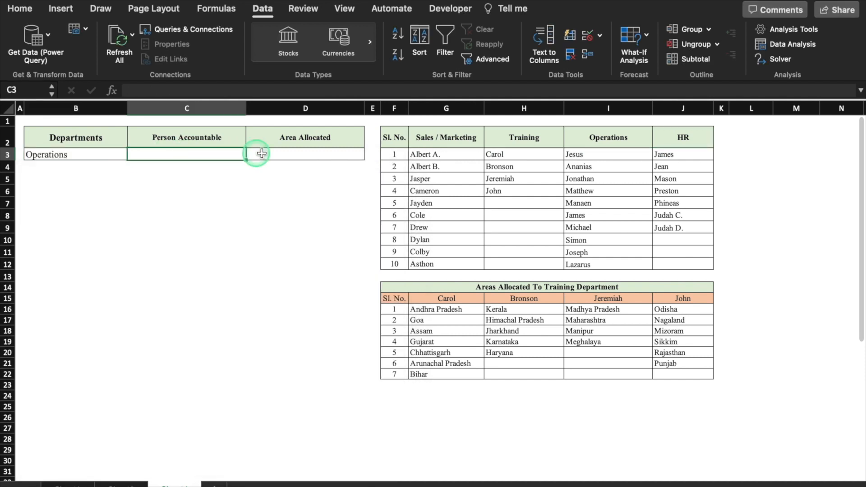
{"action": "left_click", "coordinate": [286, 153]}
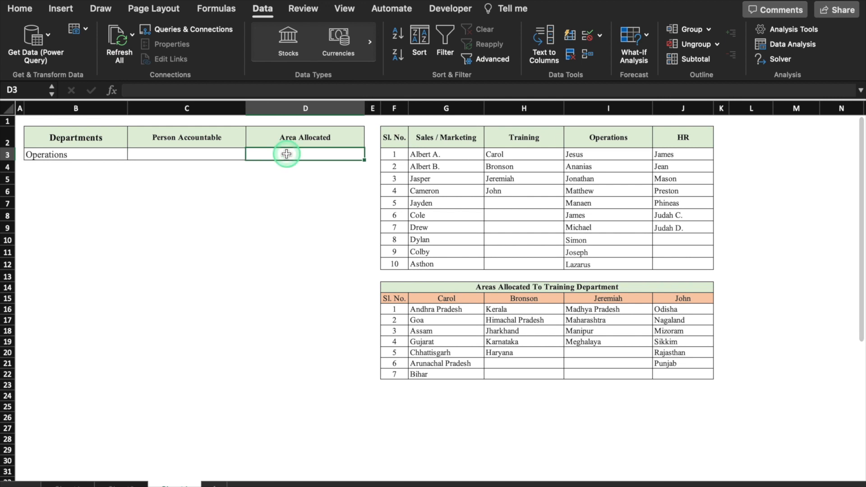
{"action": "left_click", "coordinate": [758, 143]}
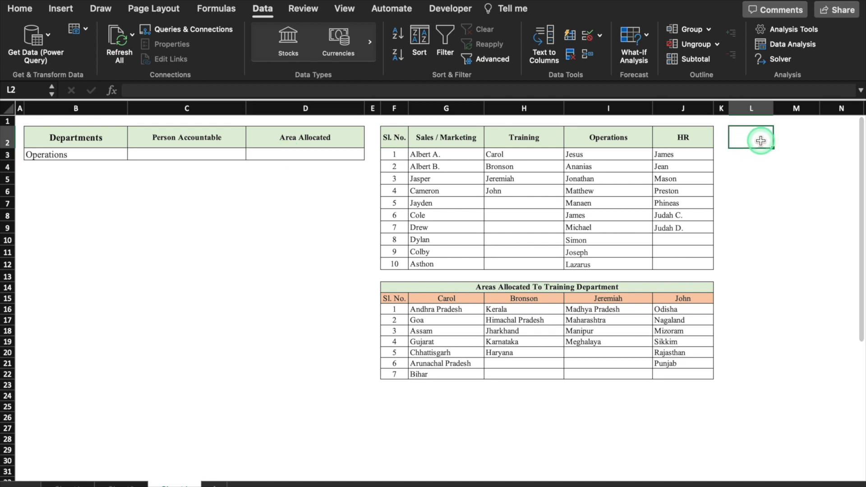
- Label L2 as "Filtered List" and start an XLOOKUP in L3 with B3 as the lookup value
{"action": "type", "text": "Filtered List"}
{"action": "key", "text": "Return"}
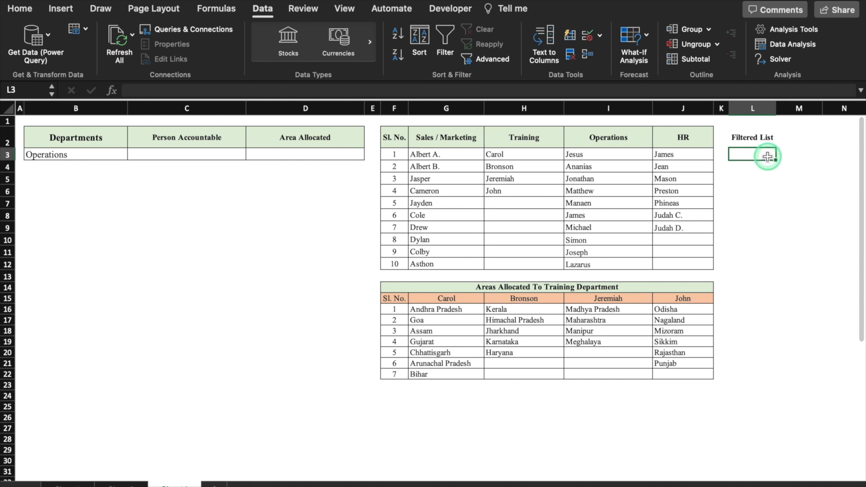
{"action": "left_click", "coordinate": [228, 14]}
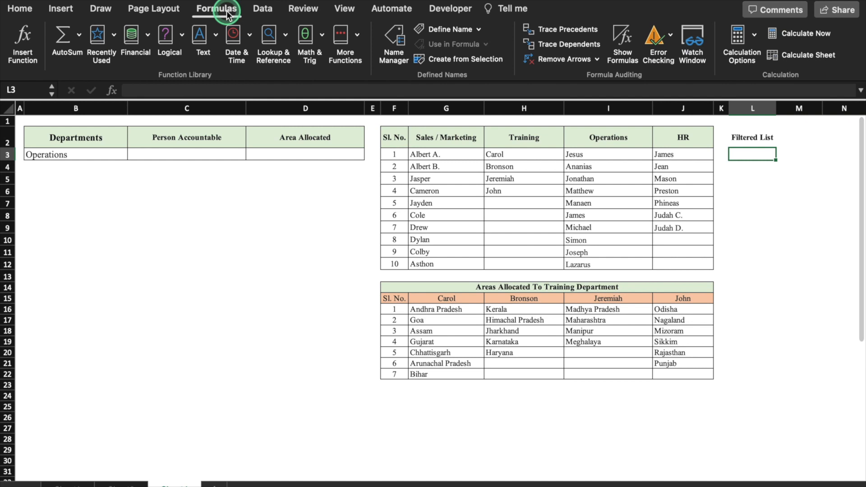
{"action": "left_click", "coordinate": [25, 47]}
{"action": "left_click", "coordinate": [761, 169]}
{"action": "left_click", "coordinate": [815, 342]}
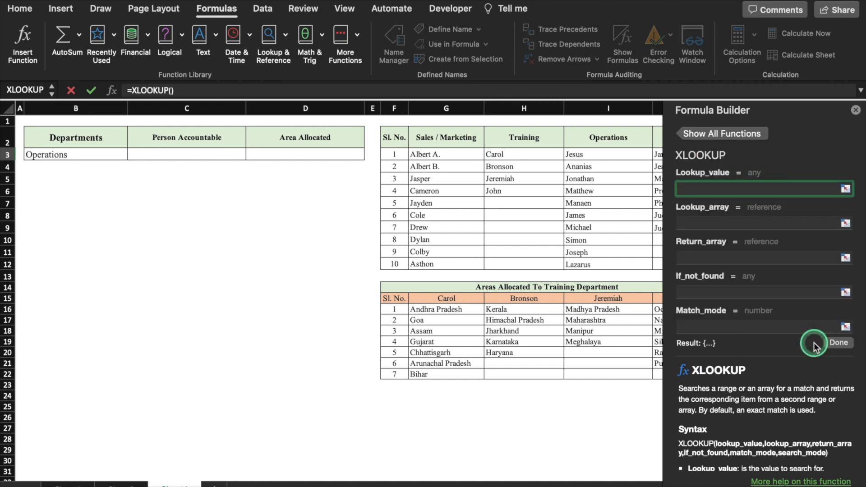
{"action": "left_click", "coordinate": [738, 187]}
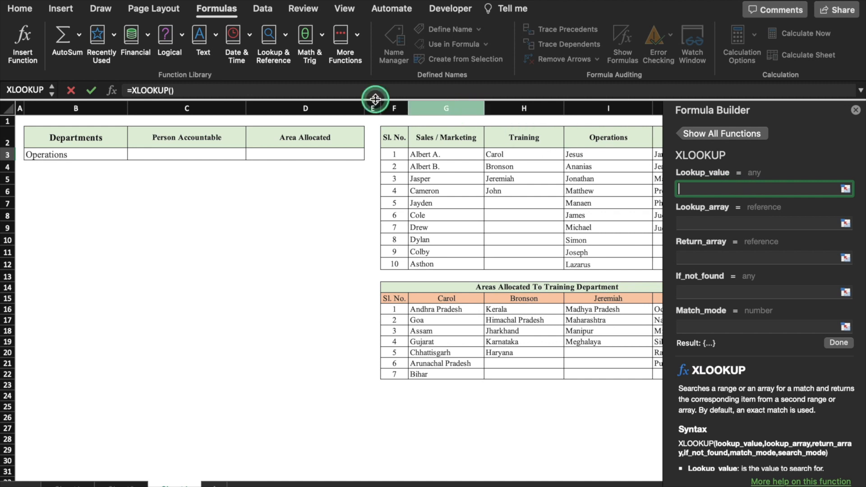
{"action": "left_click", "coordinate": [102, 151]}
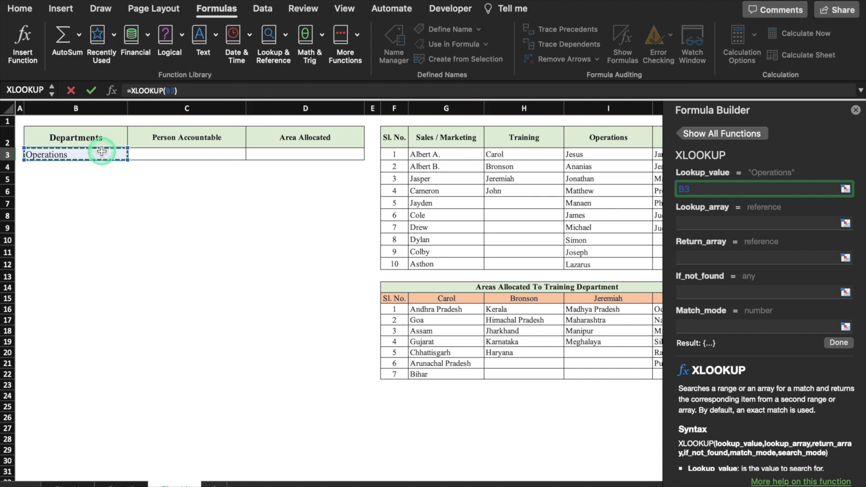
- Complete the L3 XLOOKUP with G2:J2 as the lookup array and G3:J12 as the return array
{"action": "left_click", "coordinate": [716, 225]}
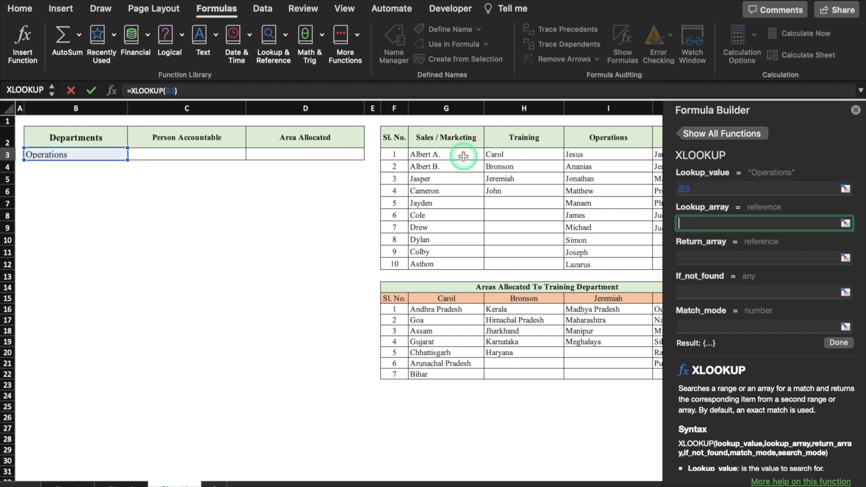
{"action": "left_click_drag", "start_coordinate": [436, 137], "coordinate": [478, 145]}
{"action": "left_click", "coordinate": [713, 258]}
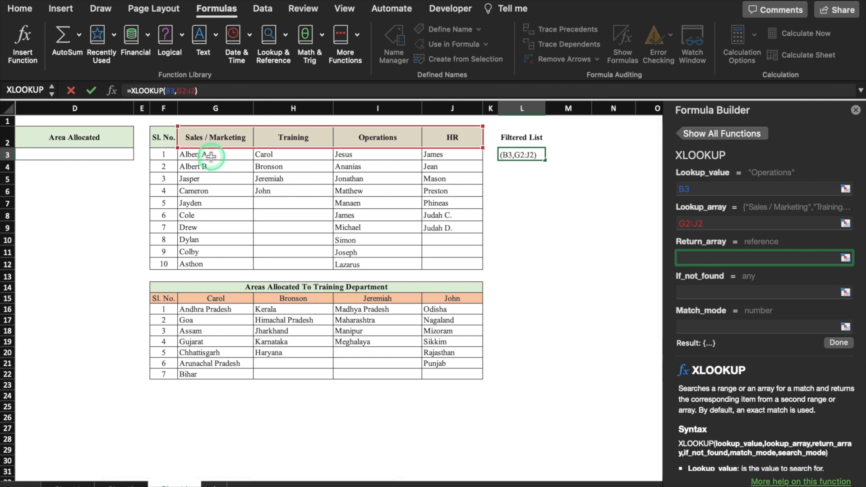
{"action": "left_click_drag", "start_coordinate": [210, 155], "coordinate": [279, 269]}
{"action": "left_click_drag", "start_coordinate": [361, 268], "coordinate": [449, 264]}
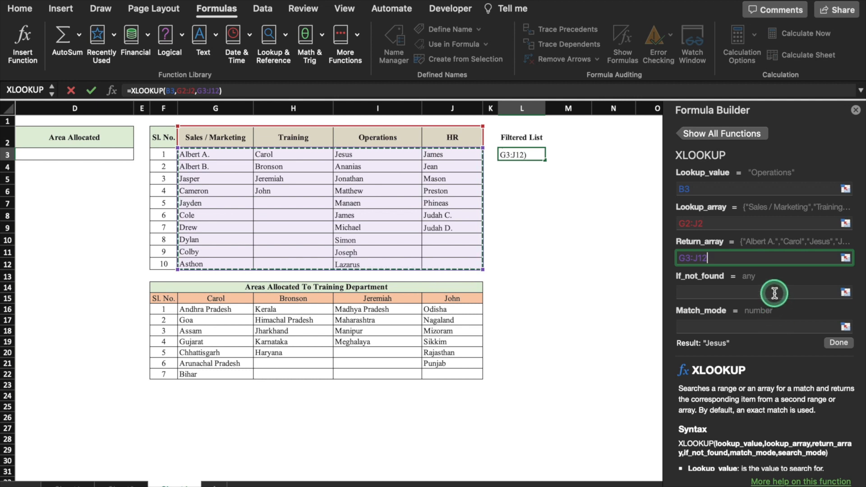
{"action": "left_click", "coordinate": [839, 342]}
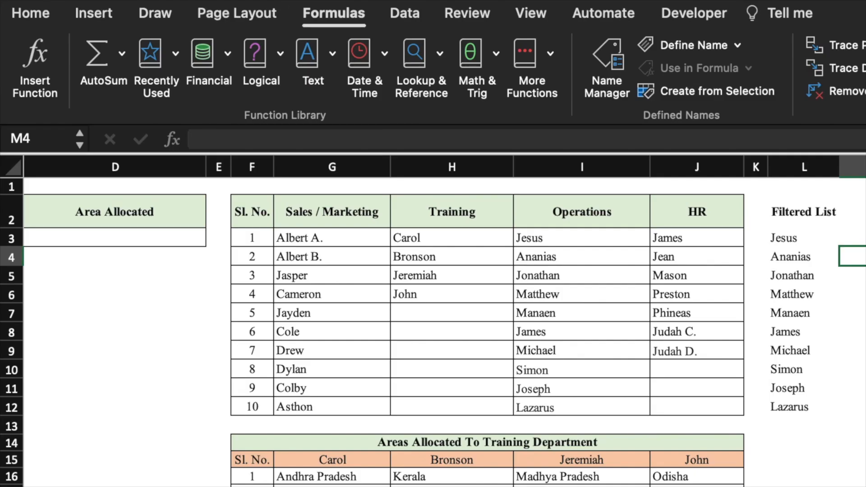
- Examine the XLOOKUP formula in L3 and in the spilled cells beneath it
{"action": "left_click", "coordinate": [798, 238]}
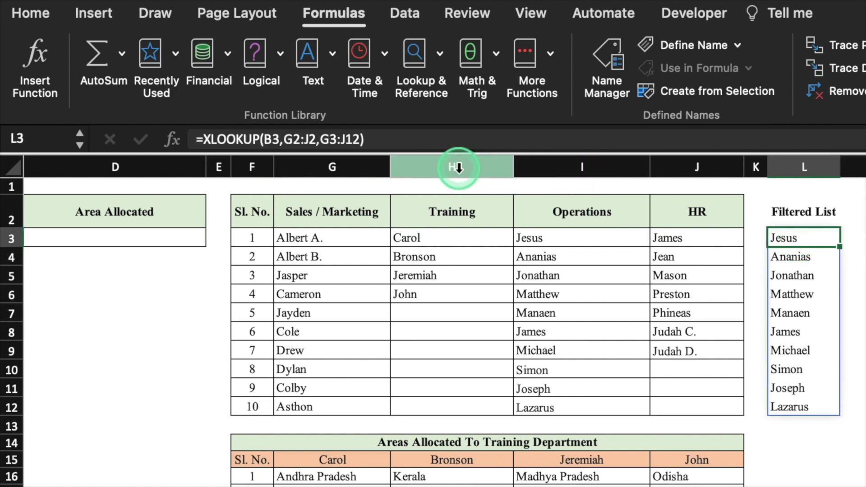
{"action": "left_click", "coordinate": [802, 256]}
{"action": "key", "text": "Down"}
{"action": "key", "text": "Down"}
{"action": "key", "text": "Down"}
{"action": "key", "text": "Down"}
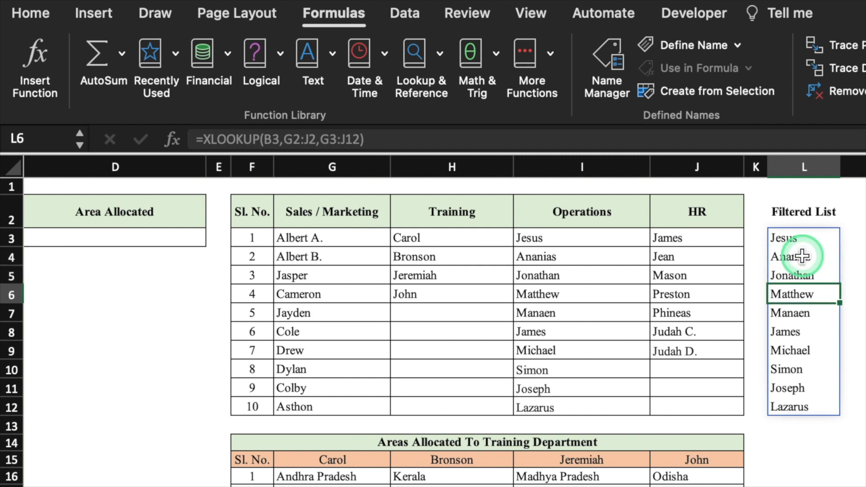
{"action": "key", "text": "Down"}
{"action": "key", "text": "Down"}
{"action": "key", "text": "Down"}
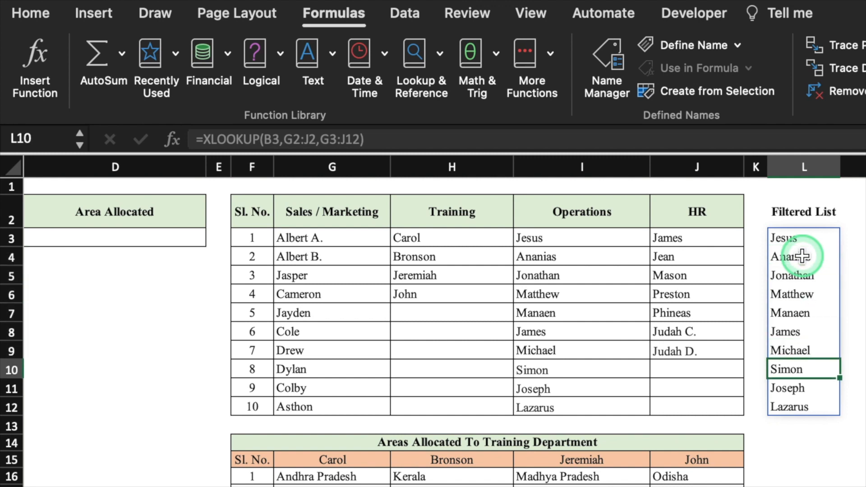
{"action": "left_click", "coordinate": [794, 233]}
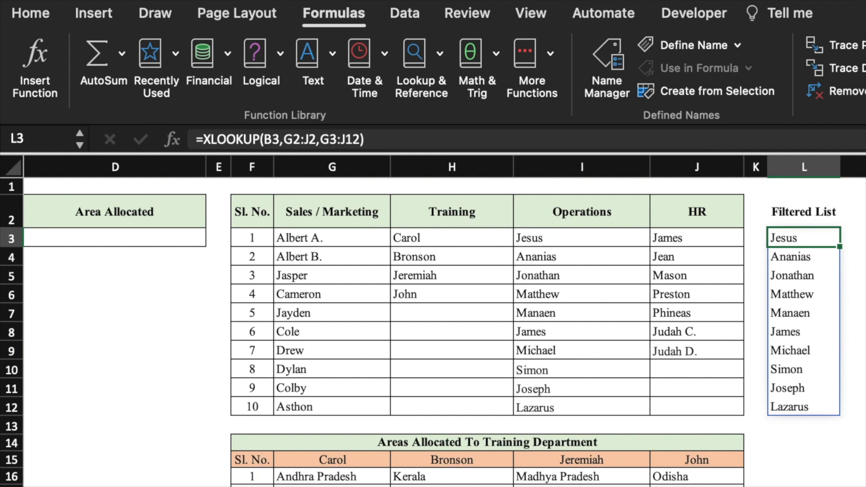
- Add list data validation to the Person Accountable cell C3 with =$L$3:$L$12 as its source
{"action": "scroll", "coordinate": [321, 347], "scroll_direction": "left", "scroll_amount": 5}
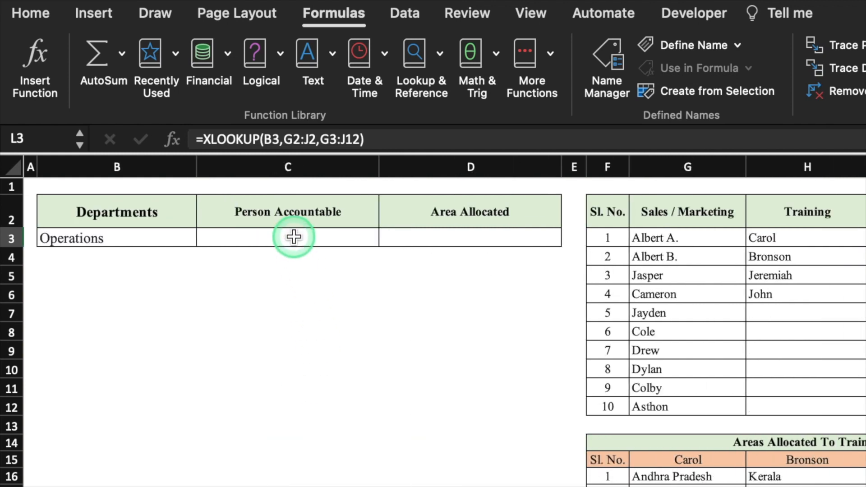
{"action": "left_click", "coordinate": [294, 236]}
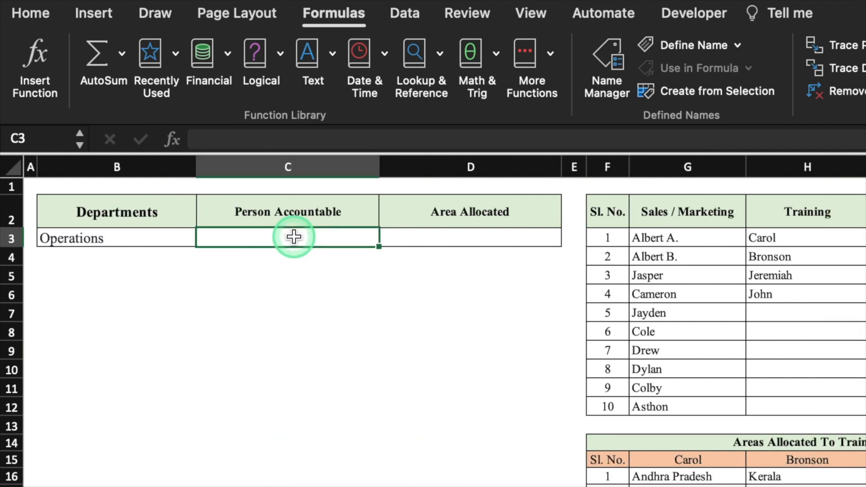
{"action": "left_click", "coordinate": [405, 12]}
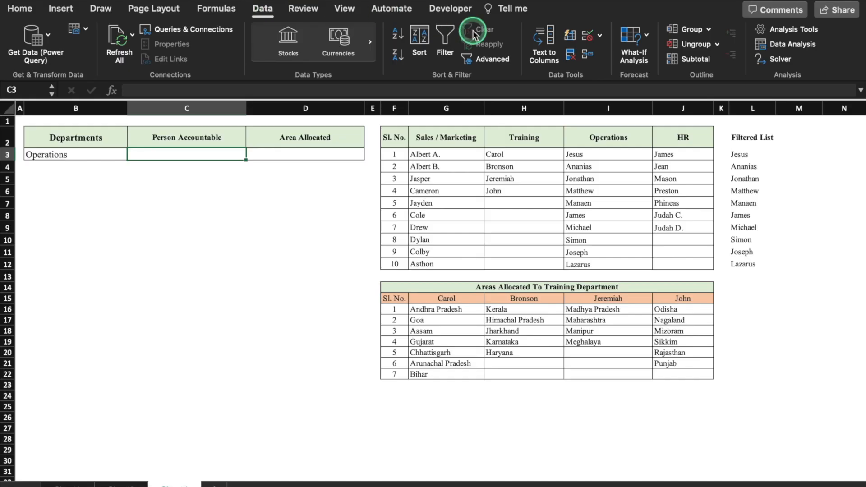
{"action": "left_click", "coordinate": [588, 32]}
{"action": "left_click", "coordinate": [638, 53]}
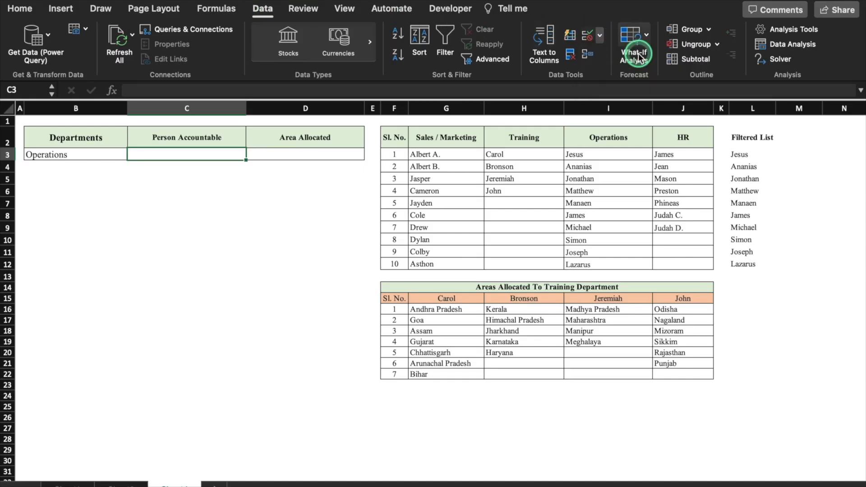
{"action": "left_click", "coordinate": [428, 130]}
{"action": "left_click", "coordinate": [379, 178]}
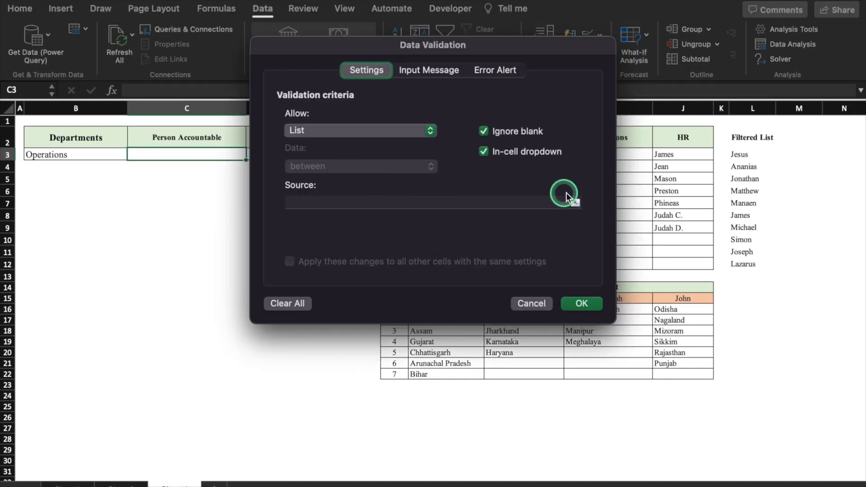
{"action": "left_click", "coordinate": [578, 203]}
{"action": "left_click", "coordinate": [751, 155]}
{"action": "left_click_drag", "start_coordinate": [751, 156], "coordinate": [748, 265]}
{"action": "left_click", "coordinate": [608, 44]}
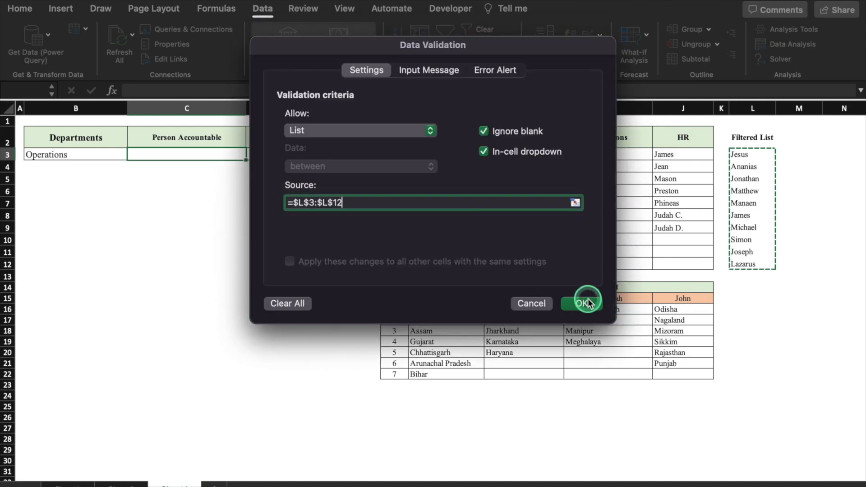
{"action": "left_click", "coordinate": [588, 300]}
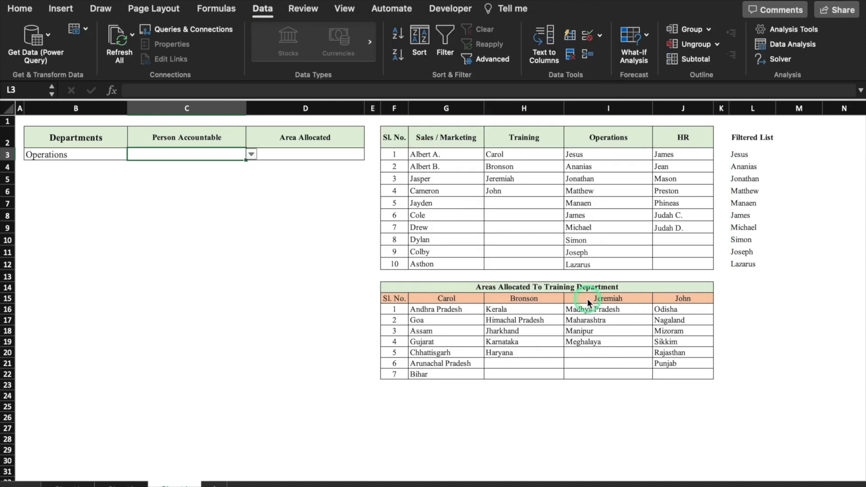
- Try the C3 list with the first Operations employee, review its choices and clear the cell
{"action": "left_click", "coordinate": [250, 154]}
{"action": "left_click", "coordinate": [152, 168]}
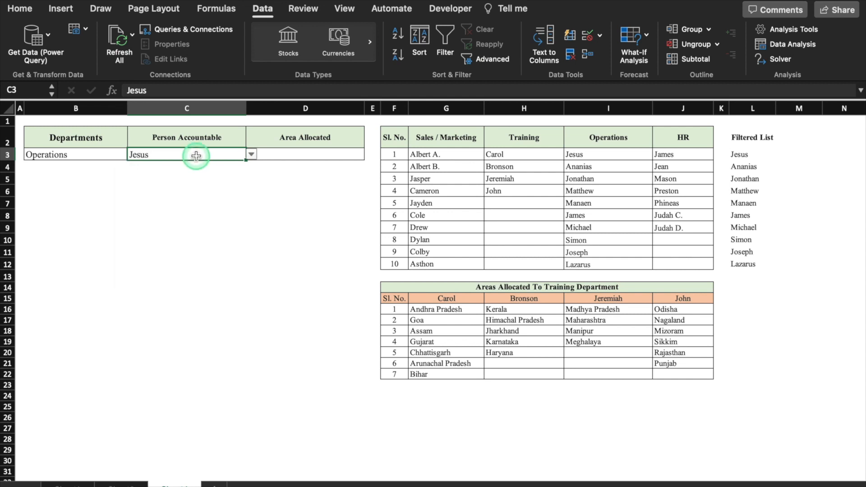
{"action": "left_click", "coordinate": [251, 154]}
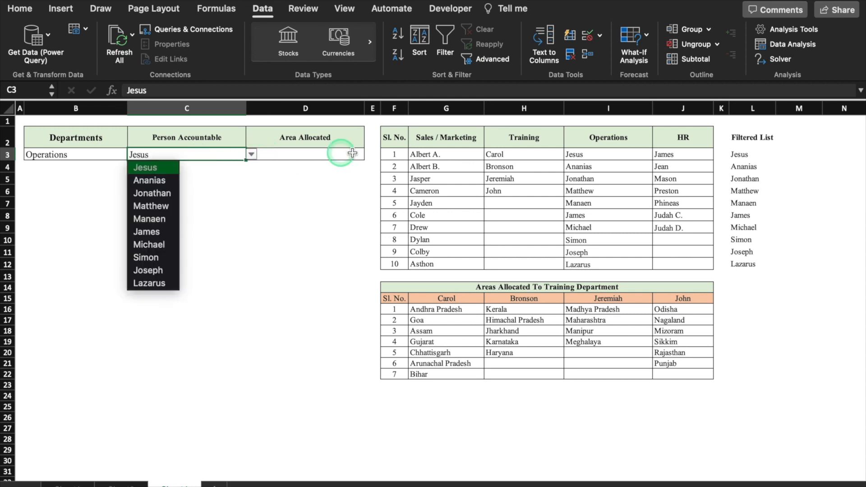
{"action": "left_click", "coordinate": [186, 158]}
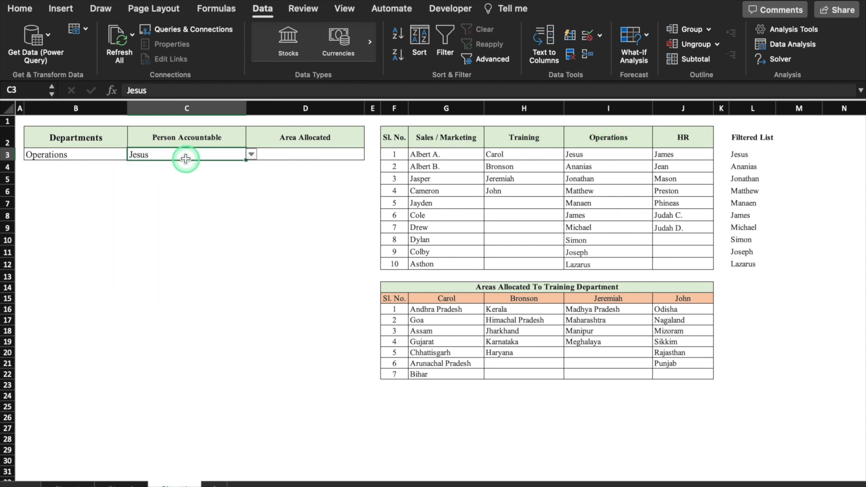
- Set the department in B3 to Training and review the choices offered in C3
{"action": "left_click", "coordinate": [98, 153]}
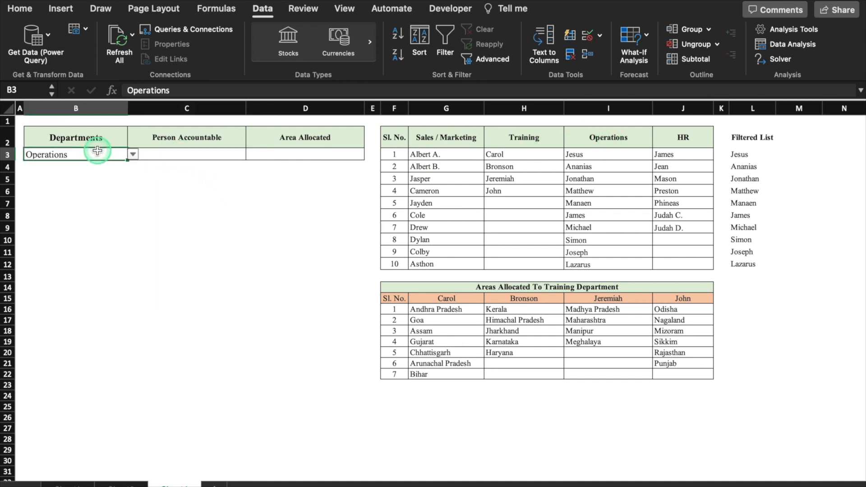
{"action": "left_click", "coordinate": [132, 155]}
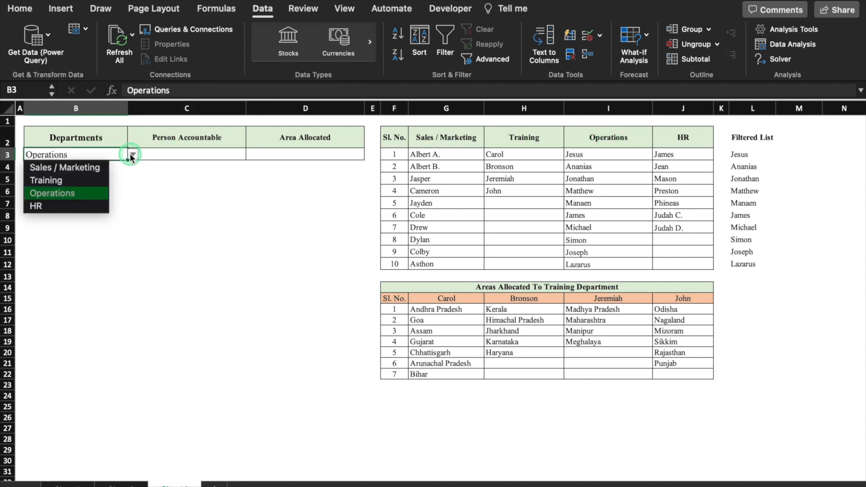
{"action": "left_click", "coordinate": [89, 181]}
{"action": "left_click", "coordinate": [243, 154]}
{"action": "left_click", "coordinate": [251, 155]}
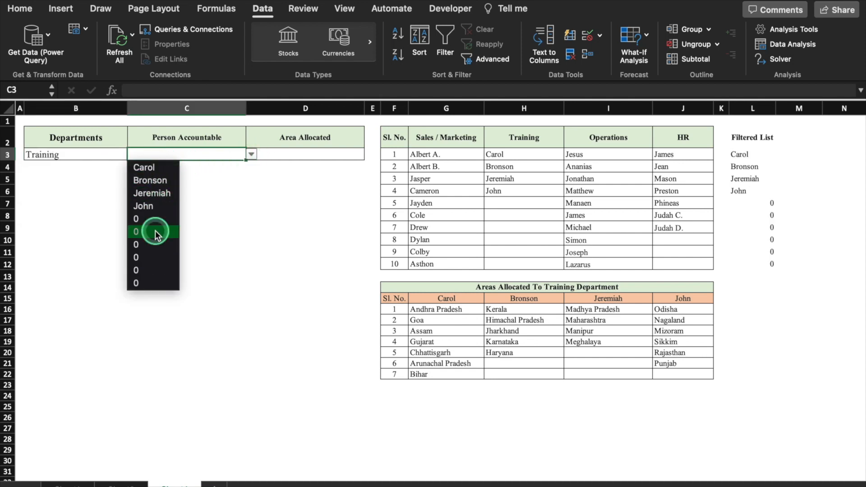
- Set the department in B3 to Sales / Marketing and review the names offered in C3
{"action": "left_click", "coordinate": [100, 155]}
{"action": "left_click", "coordinate": [132, 154]}
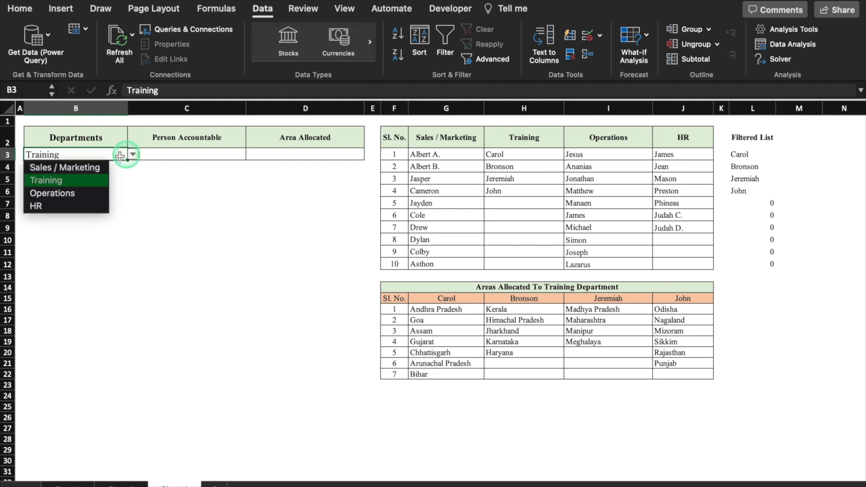
{"action": "left_click", "coordinate": [109, 167]}
{"action": "left_click", "coordinate": [251, 155]}
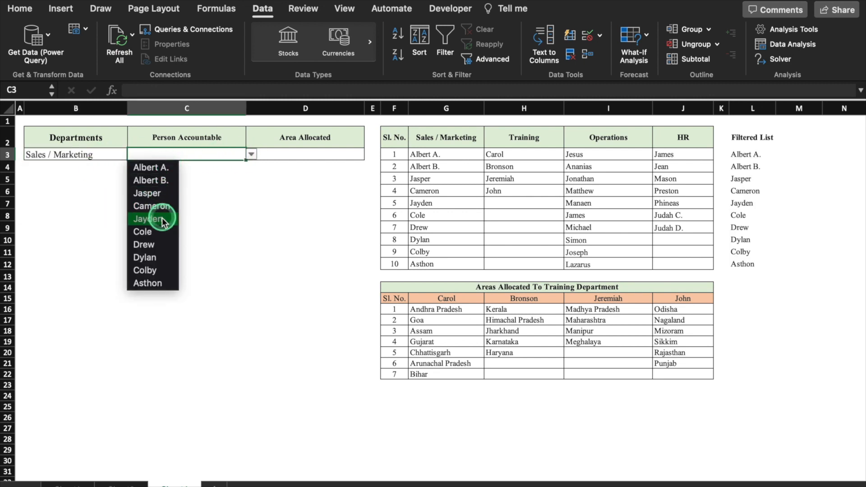
- Switch the department in B3 back to Training and examine the entries in C3's list without choosing one
{"action": "left_click", "coordinate": [122, 154]}
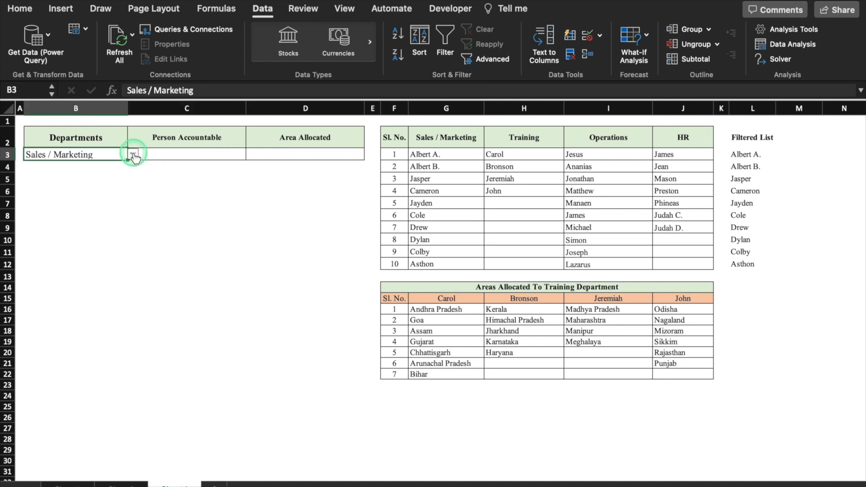
{"action": "left_click", "coordinate": [133, 154]}
{"action": "left_click", "coordinate": [45, 179]}
{"action": "left_click", "coordinate": [225, 155]}
{"action": "left_click", "coordinate": [251, 154]}
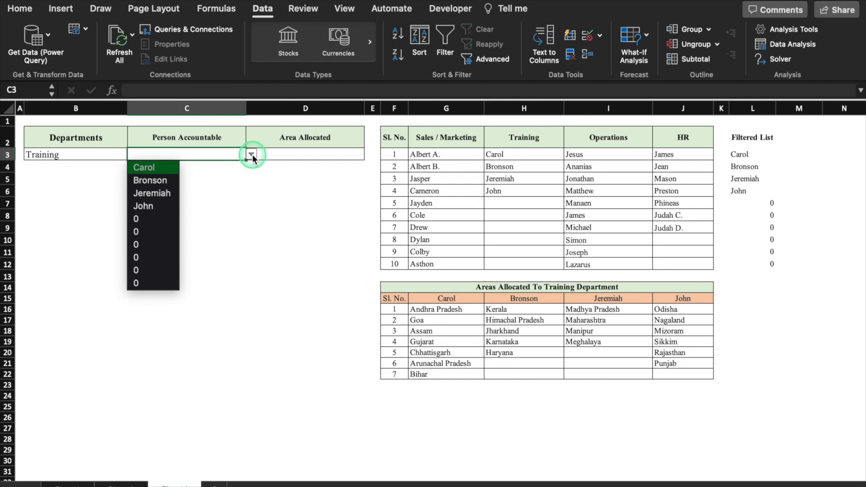
{"action": "left_click", "coordinate": [164, 169]}
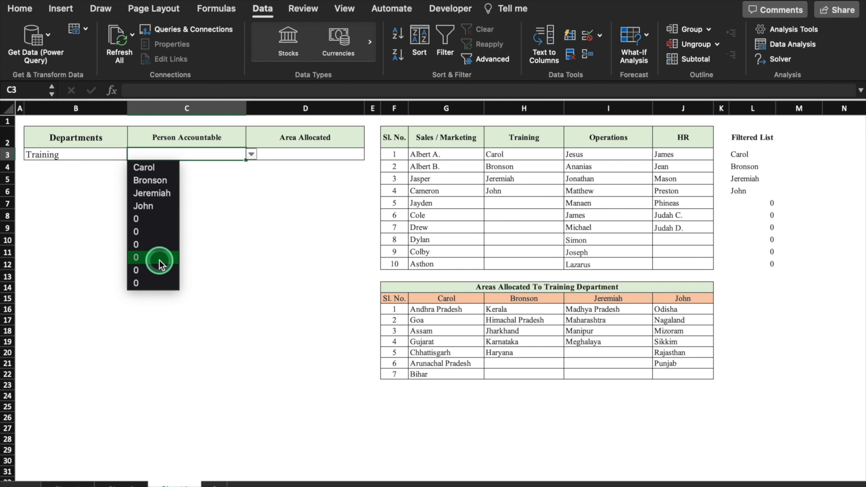
{"action": "left_click", "coordinate": [221, 224]}
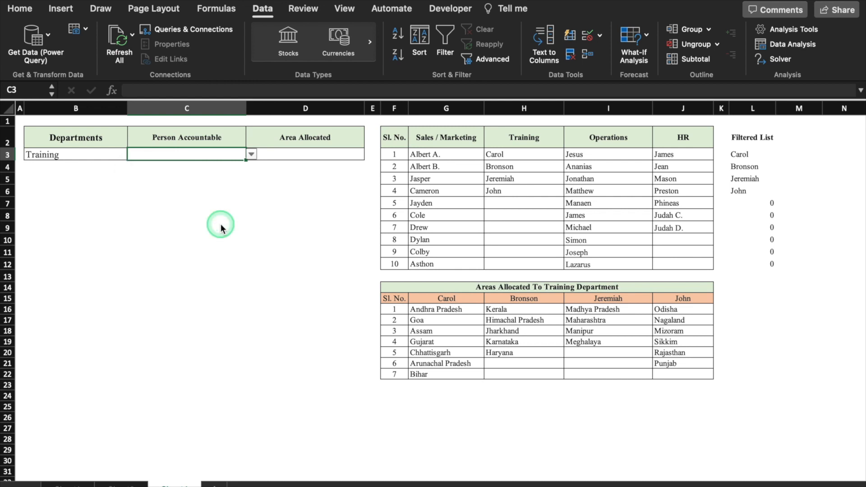
- Remove the trailing initials from the first two Sales / Marketing names in G3 and G4
{"action": "left_click", "coordinate": [449, 153]}
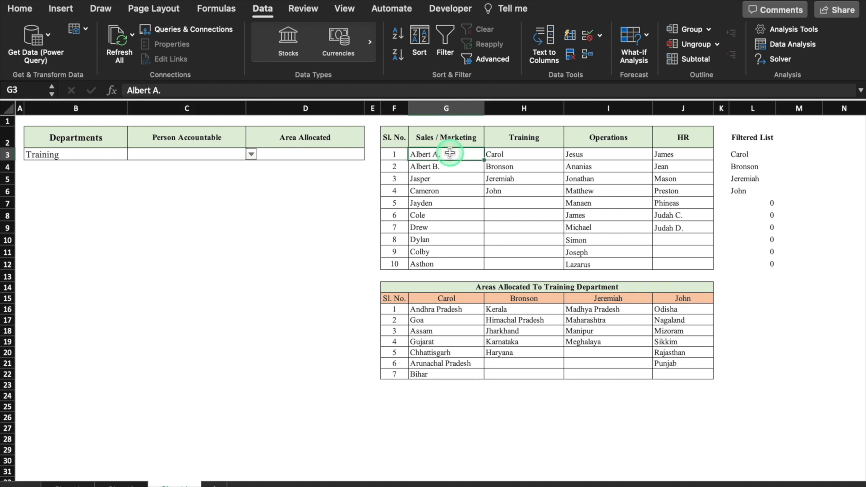
{"action": "left_click", "coordinate": [320, 92]}
{"action": "key", "text": "BackSpace"}
{"action": "key", "text": "BackSpace"}
{"action": "key", "text": "BackSpace"}
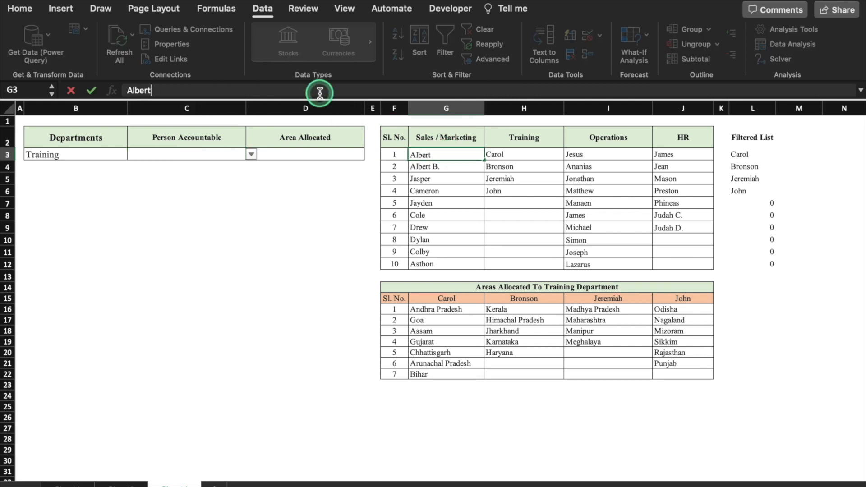
{"action": "key", "text": "Return"}
{"action": "left_click", "coordinate": [320, 92]}
{"action": "key", "text": "BackSpace"}
{"action": "key", "text": "BackSpace"}
{"action": "key", "text": "BackSpace"}
{"action": "key", "text": "Return"}
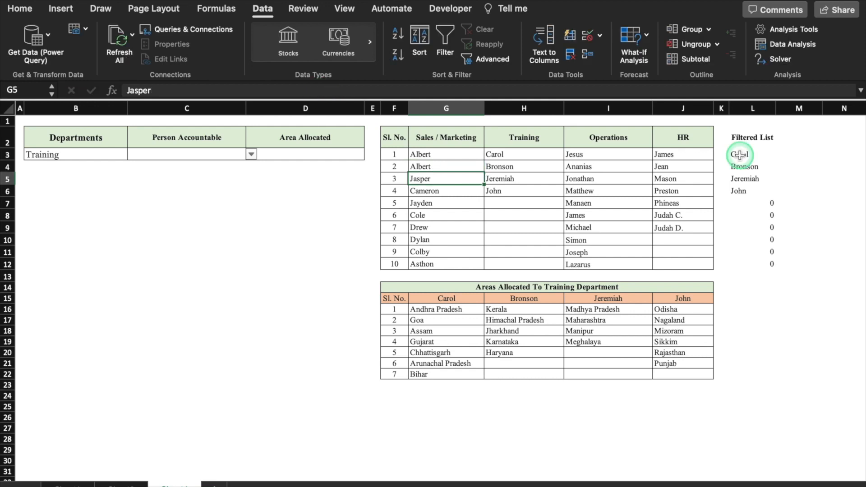
- Wrap the filtered list formula in L3 with UNIQUE, as =UNIQUE(XLOOKUP(B3,G2:J2,G3:J12))
{"action": "left_click", "coordinate": [739, 155]}
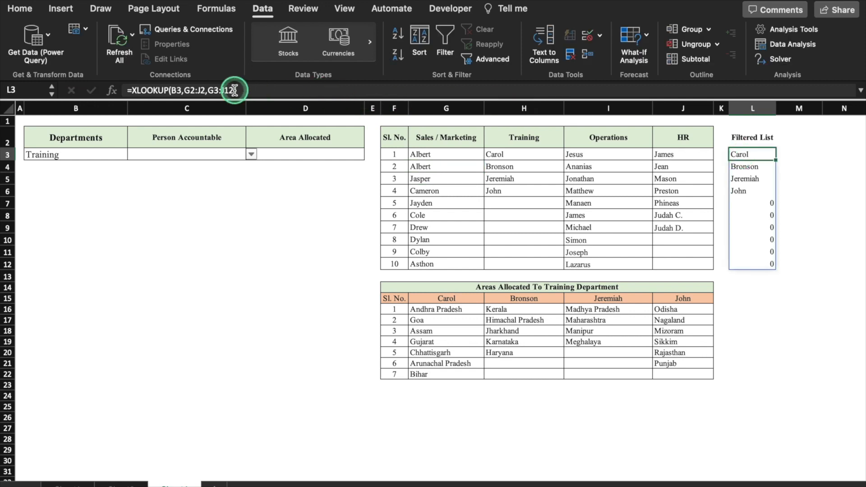
{"action": "left_click", "coordinate": [130, 90]}
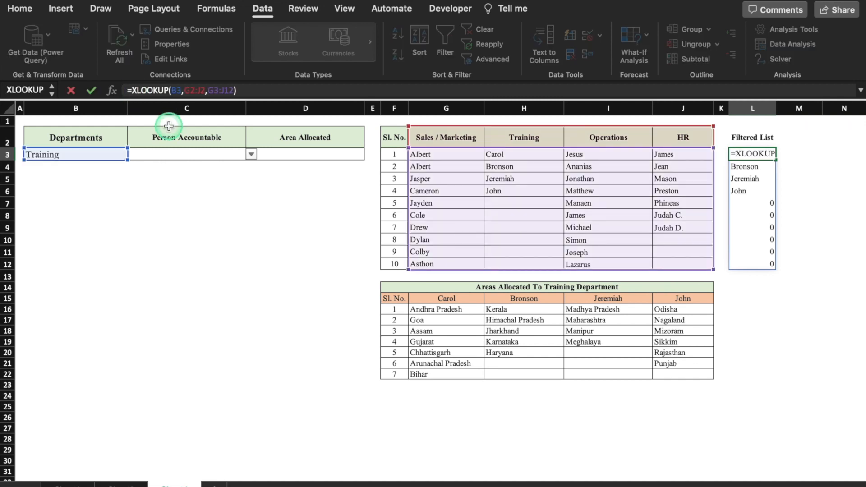
{"action": "type", "text": "unique"}
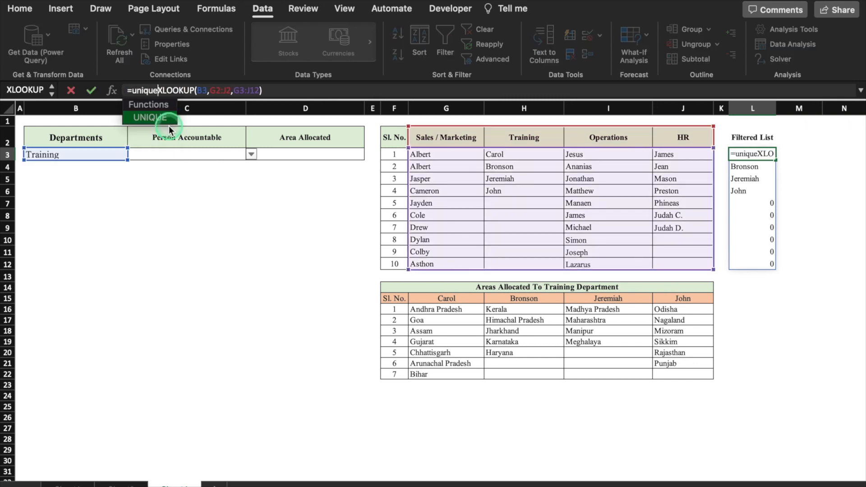
{"action": "double_click", "coordinate": [169, 122]}
{"action": "left_click", "coordinate": [295, 92]}
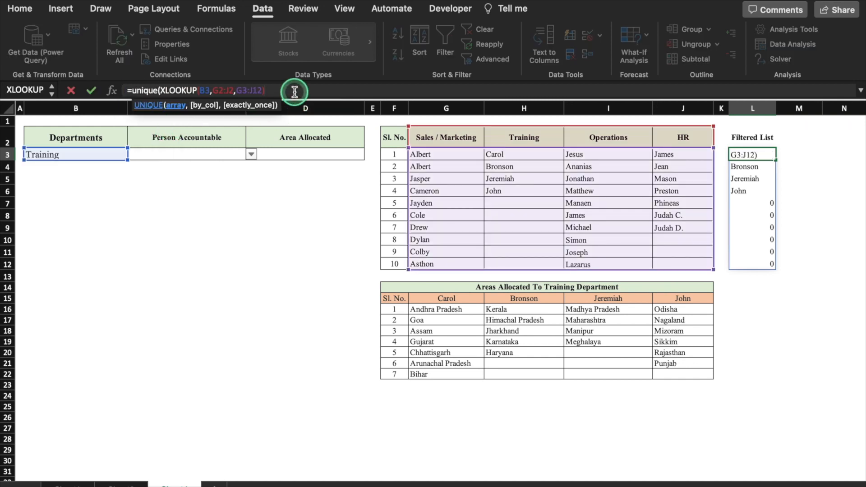
{"action": "type", "text": ")"}
{"action": "key", "text": "Return"}
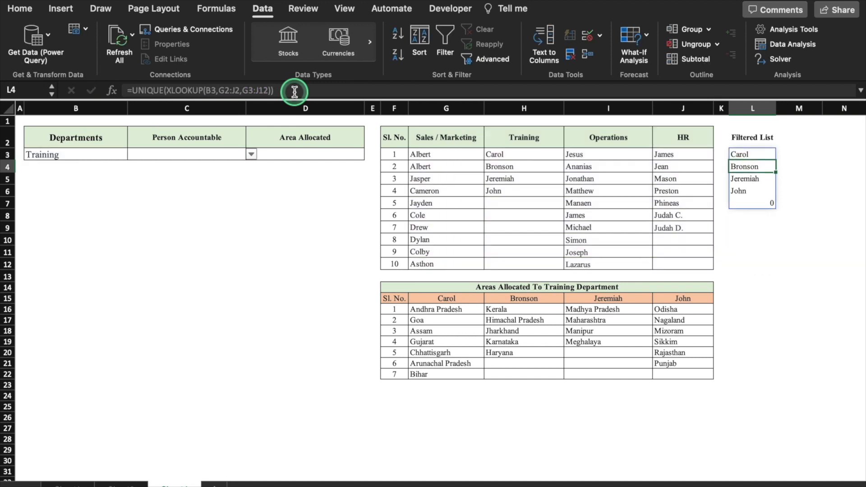
- Set the department in B3 to Sales / Marketing and check C3's list for duplicate names
{"action": "left_click", "coordinate": [105, 154]}
{"action": "left_click", "coordinate": [133, 154]}
{"action": "left_click", "coordinate": [91, 170]}
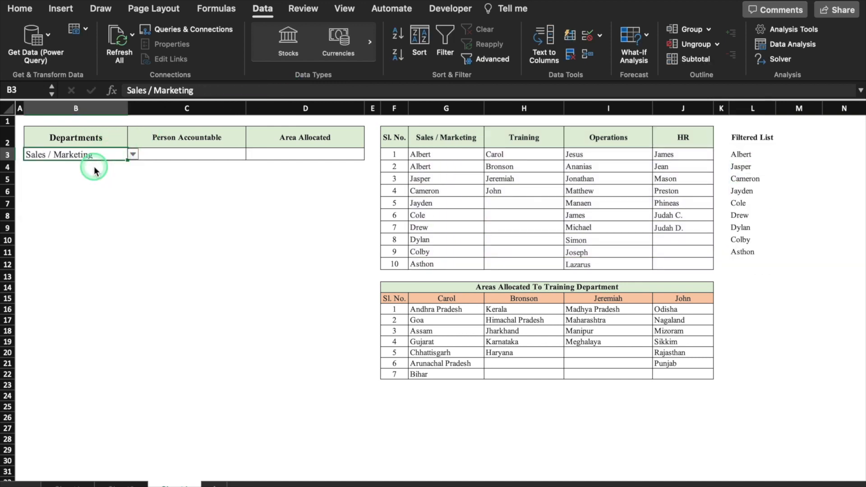
{"action": "left_click", "coordinate": [224, 150]}
{"action": "left_click", "coordinate": [251, 154]}
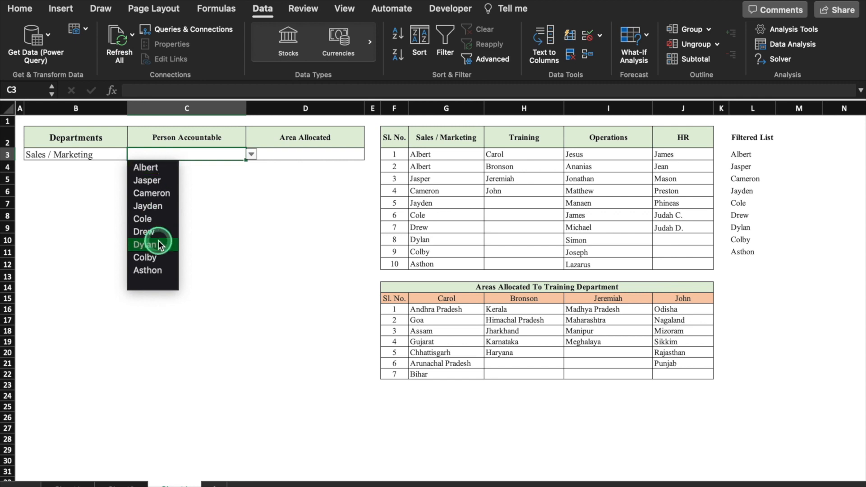
- Change the department in B3 to Training and check C3's list for zero entries
{"action": "left_click", "coordinate": [93, 155]}
{"action": "left_click", "coordinate": [132, 154]}
{"action": "left_click", "coordinate": [96, 179]}
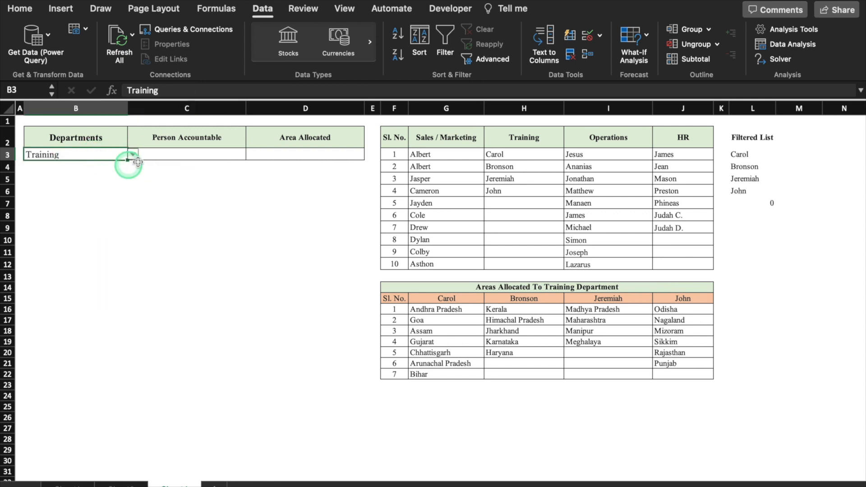
{"action": "left_click", "coordinate": [165, 155]}
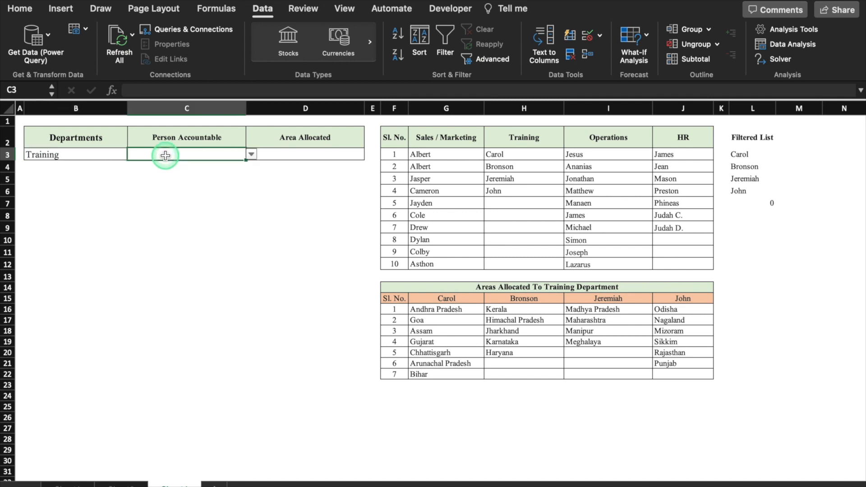
{"action": "left_click", "coordinate": [251, 155]}
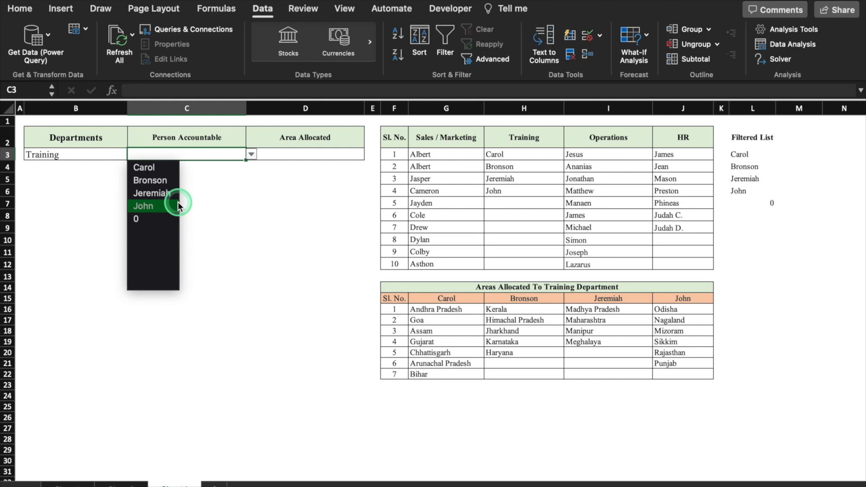
- Set the Exactly_once argument of the UNIQUE function in L3 to TRUE and check the choices offered in C3
{"action": "left_click", "coordinate": [749, 155]}
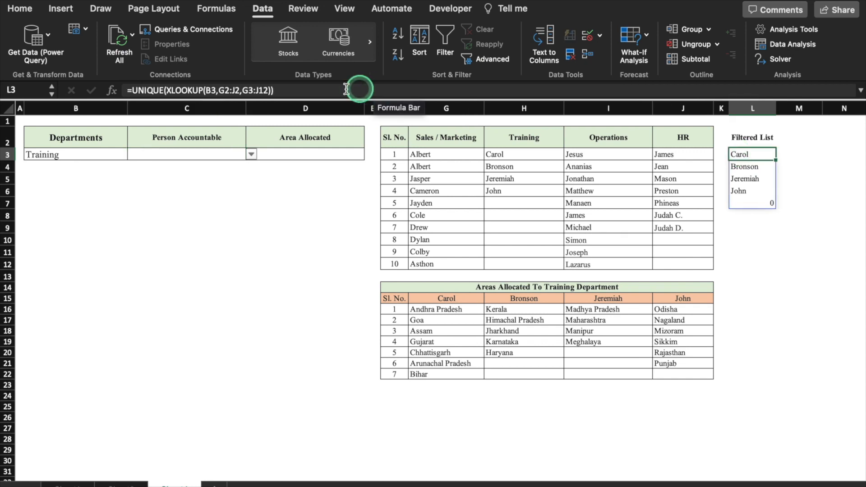
{"action": "left_click", "coordinate": [158, 90]}
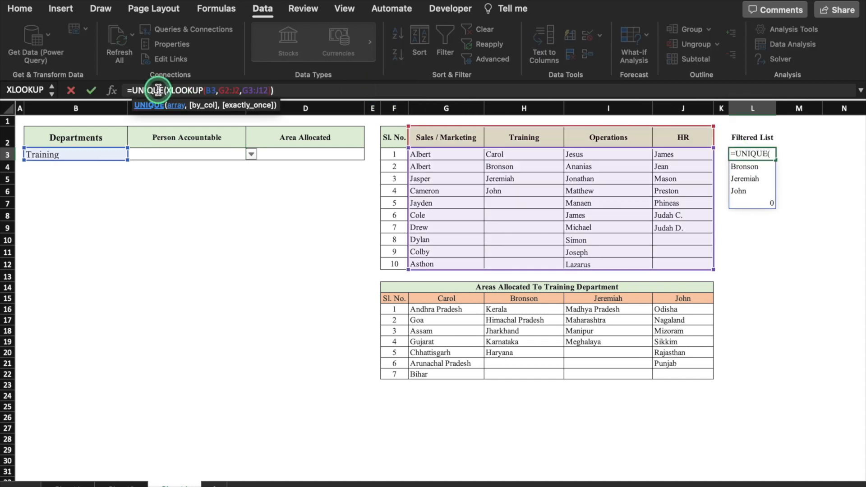
{"action": "left_click", "coordinate": [111, 90]}
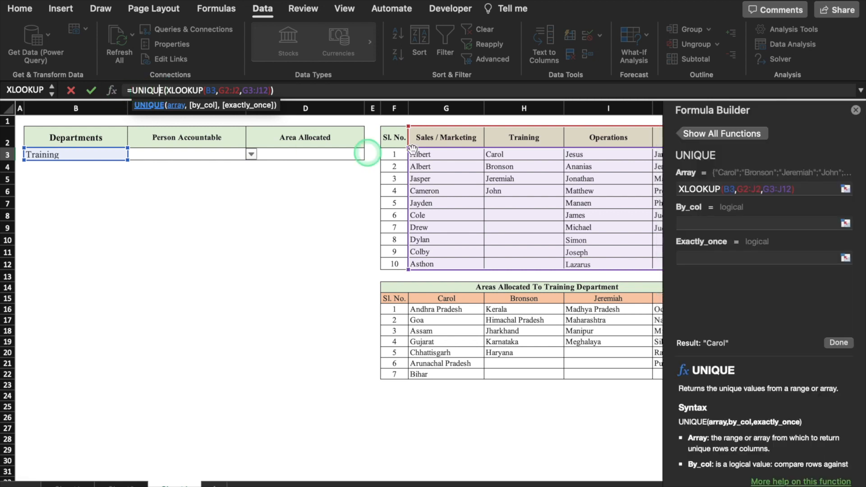
{"action": "left_click", "coordinate": [755, 255]}
{"action": "type", "text": "True"}
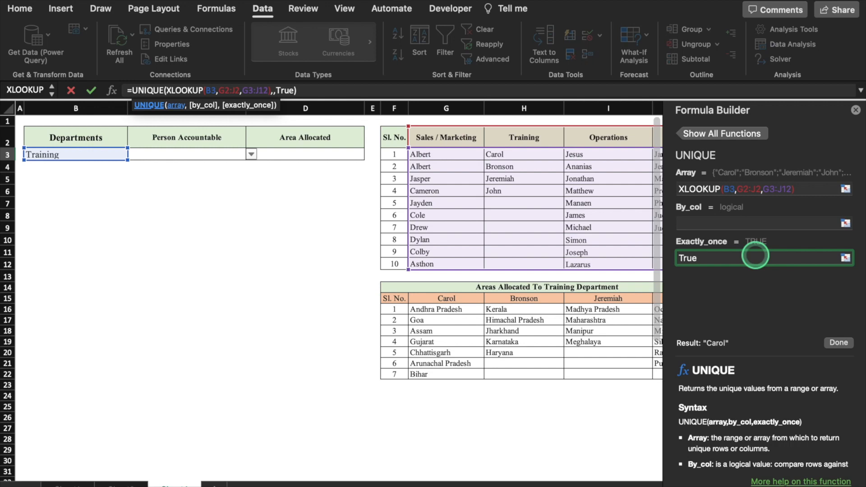
{"action": "left_click", "coordinate": [838, 342]}
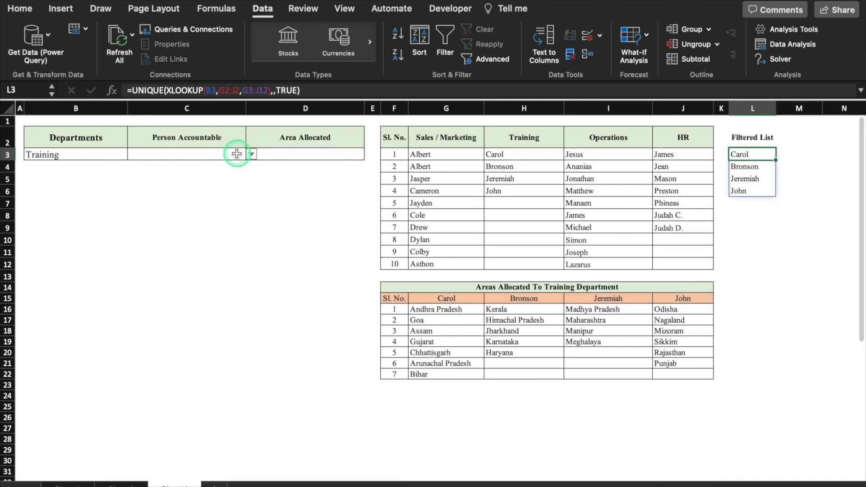
{"action": "left_click", "coordinate": [234, 155]}
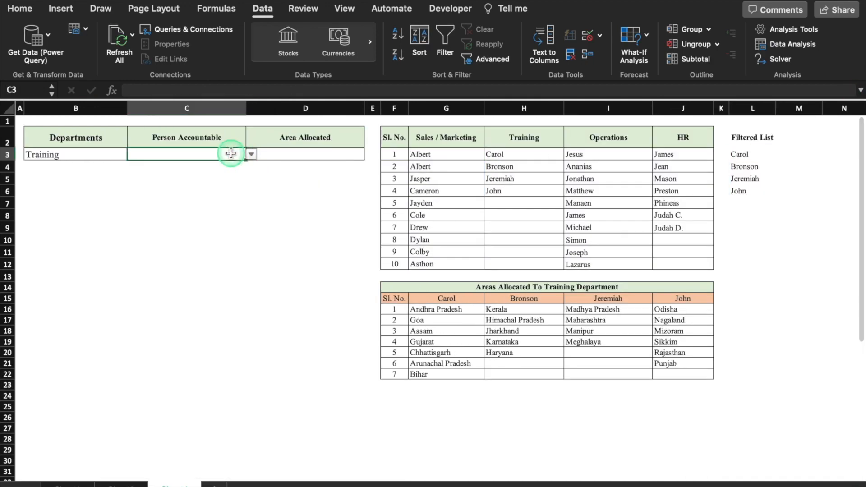
{"action": "left_click", "coordinate": [251, 155]}
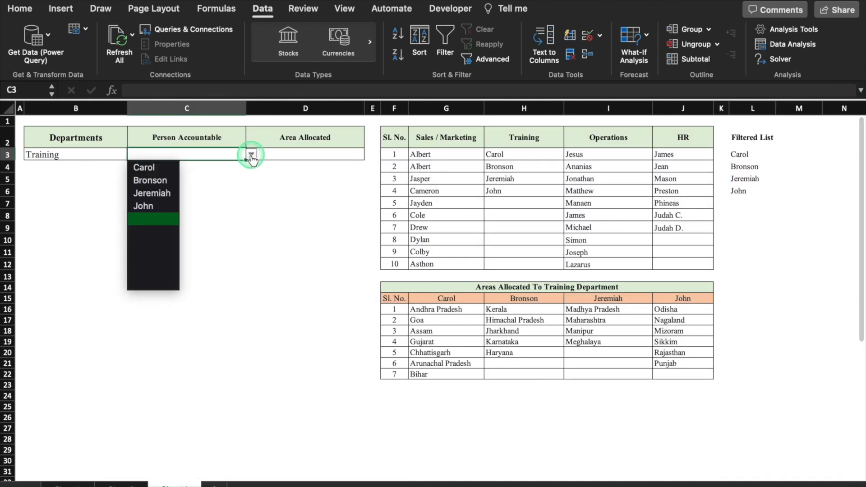
- Set the department in B3 to Sales / Marketing and examine which names C3's list offers
{"action": "left_click", "coordinate": [96, 157]}
{"action": "left_click", "coordinate": [132, 155]}
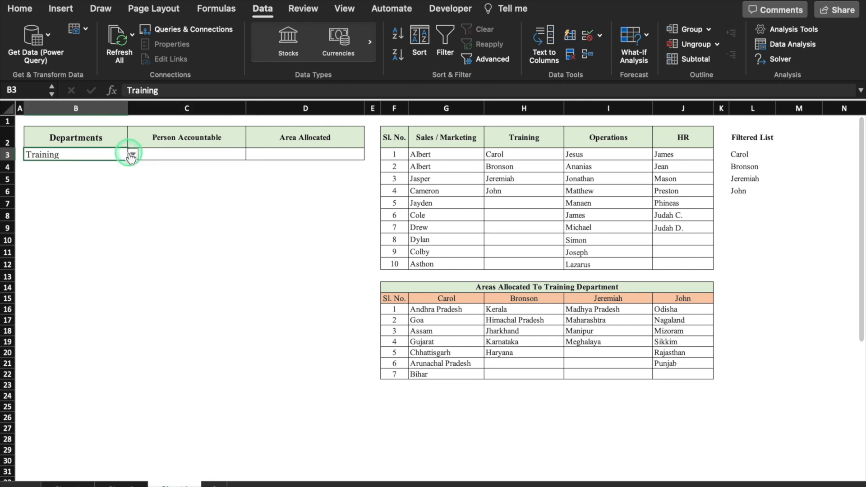
{"action": "left_click", "coordinate": [86, 167]}
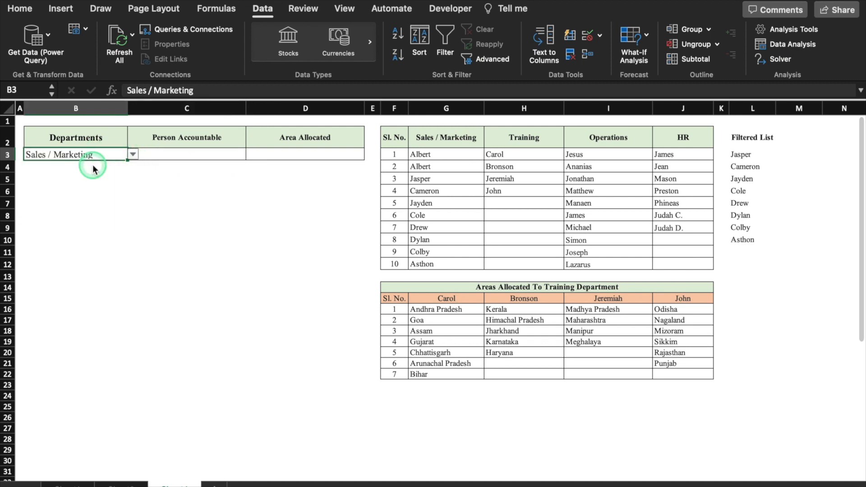
{"action": "left_click", "coordinate": [185, 153]}
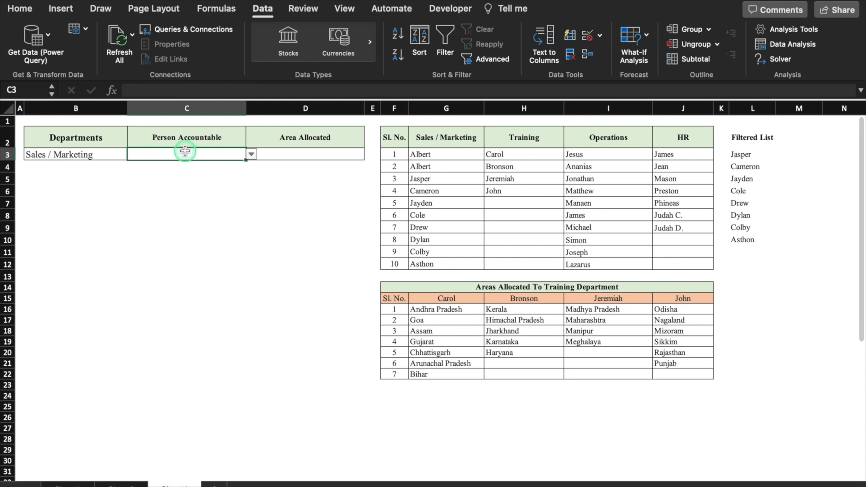
{"action": "left_click", "coordinate": [251, 156]}
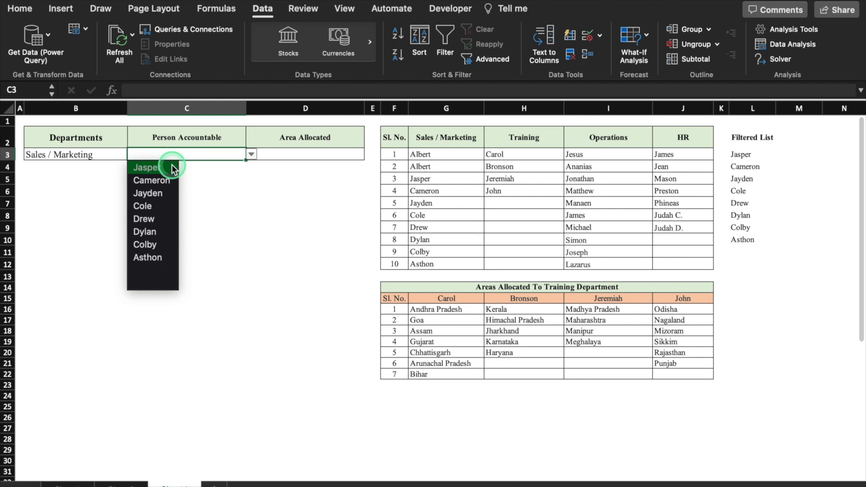
- Make the two identical Sales / Marketing names distinct by appending 1 to G3 and 2 to G4
{"action": "left_click", "coordinate": [469, 153]}
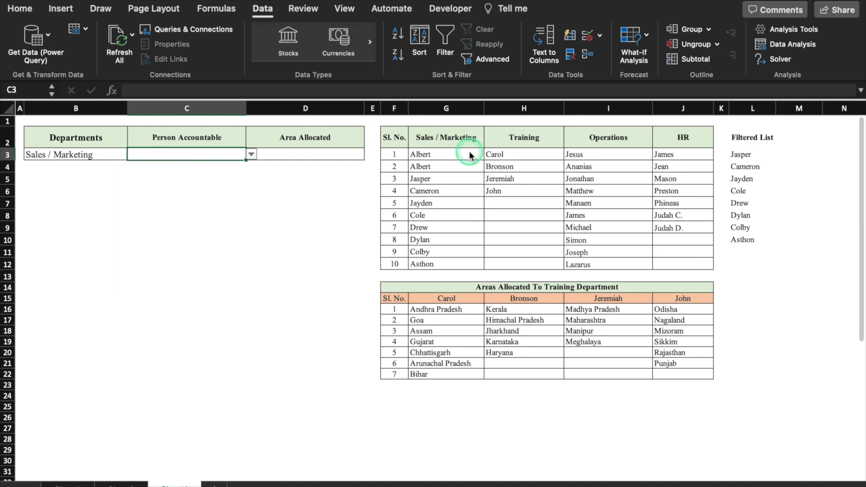
{"action": "double_click", "coordinate": [468, 153]}
{"action": "type", "text": "1"}
{"action": "double_click", "coordinate": [446, 166]}
{"action": "type", "text": "2"}
- Review the names in C3's list against the Sales / Marketing column, without choosing one
{"action": "left_click", "coordinate": [217, 154]}
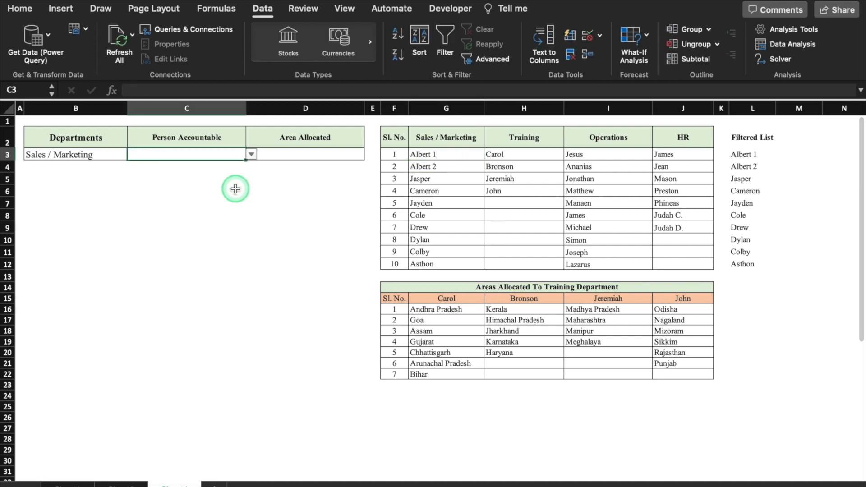
{"action": "left_click", "coordinate": [252, 154]}
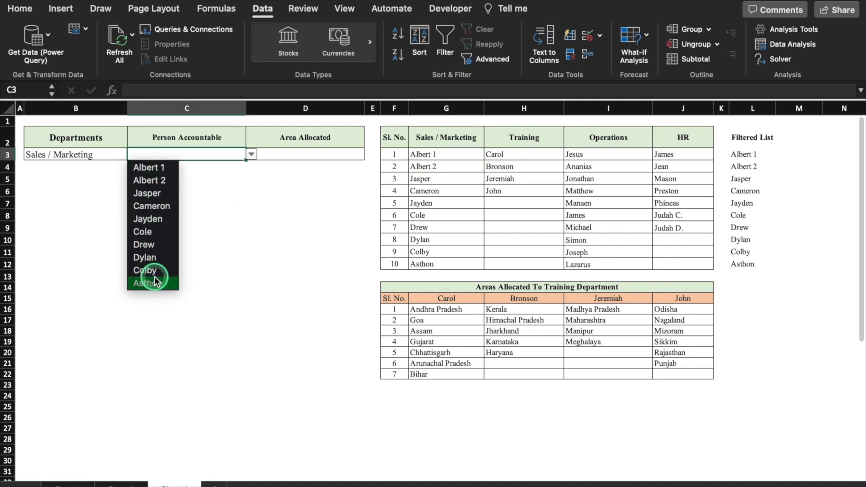
{"action": "left_click", "coordinate": [469, 183]}
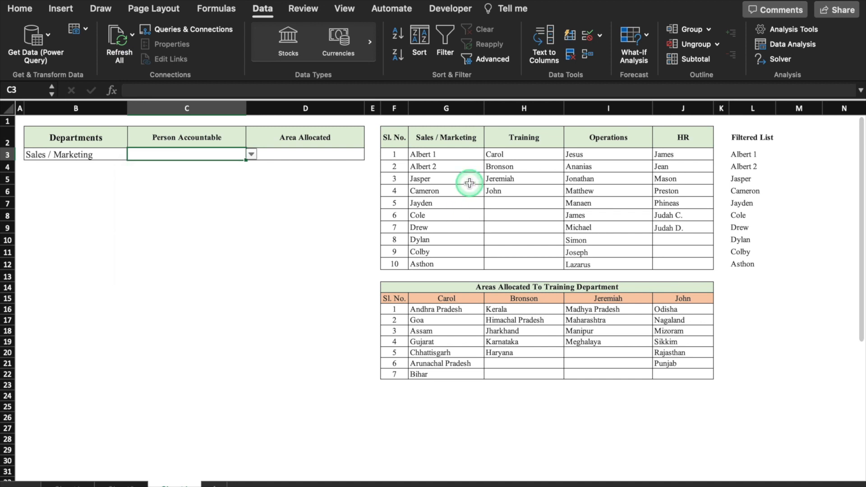
{"action": "left_click", "coordinate": [460, 157]}
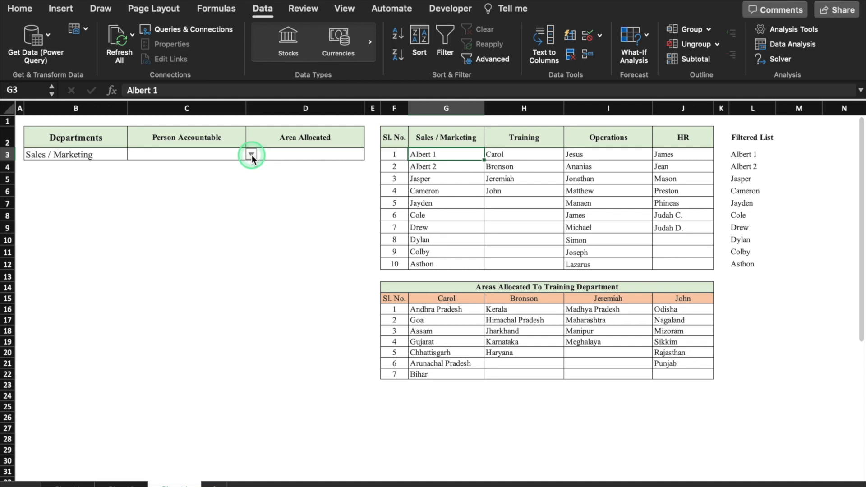
{"action": "left_click", "coordinate": [230, 152]}
{"action": "left_click", "coordinate": [251, 153]}
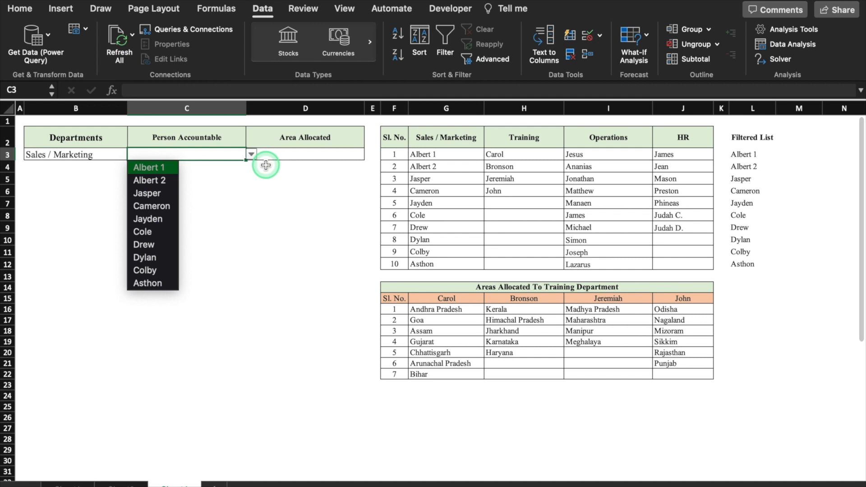
- Wrap the L3 formula in SORT, as =SORT(UNIQUE(XLOOKUP(B3,G2:J2,G3:J12),,TRUE))
{"action": "left_click", "coordinate": [742, 154]}
{"action": "left_click", "coordinate": [144, 90]}
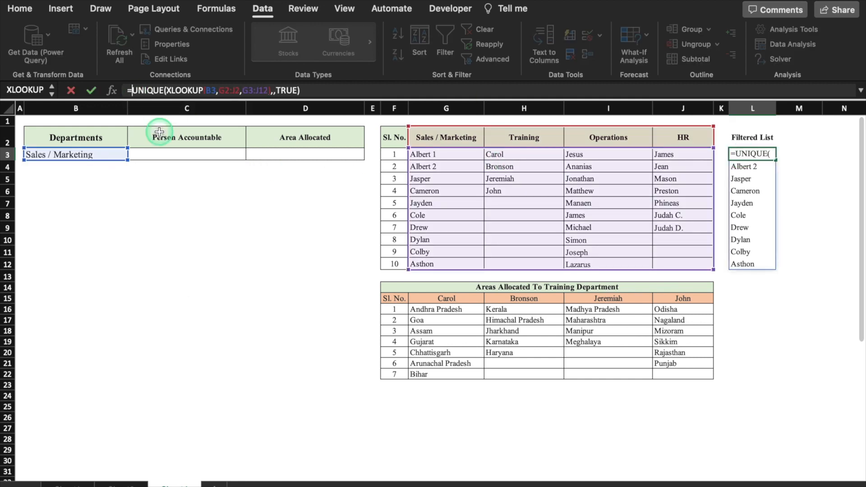
{"action": "type", "text": "sort"}
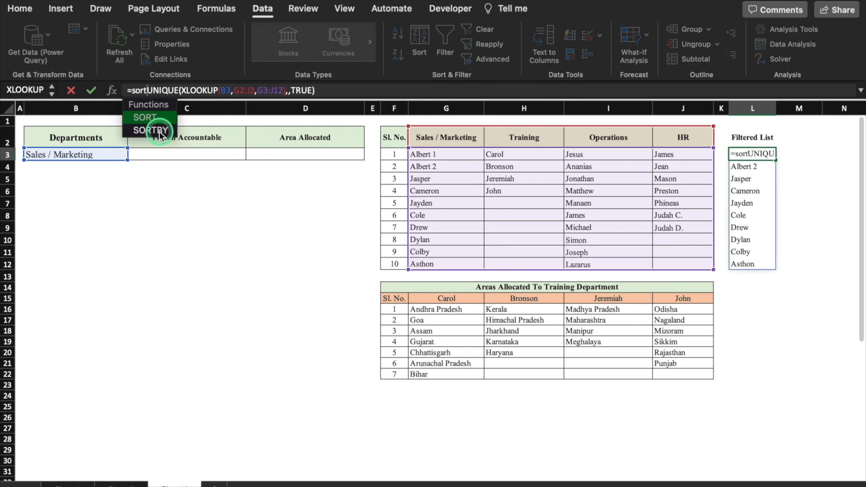
{"action": "type", "text": "("}
{"action": "left_click", "coordinate": [331, 92]}
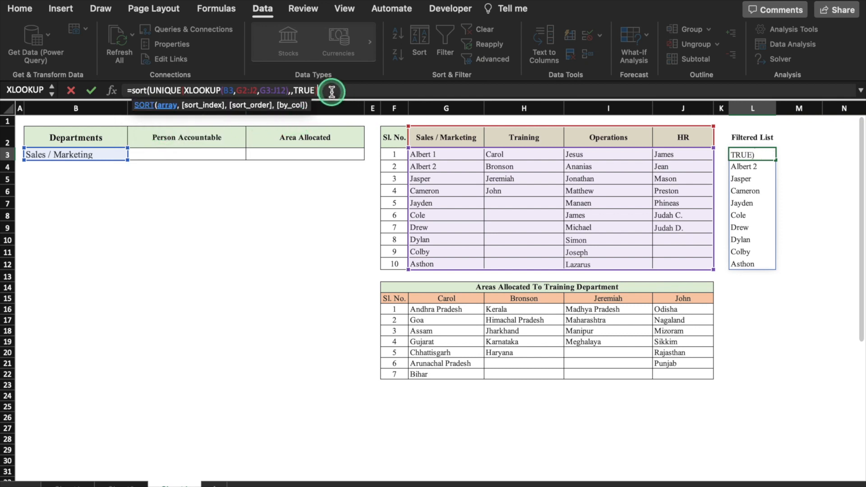
{"action": "key", "text": "Return"}
- Choose the fourth name in C3's sorted list as the accountable person
{"action": "left_click", "coordinate": [244, 154]}
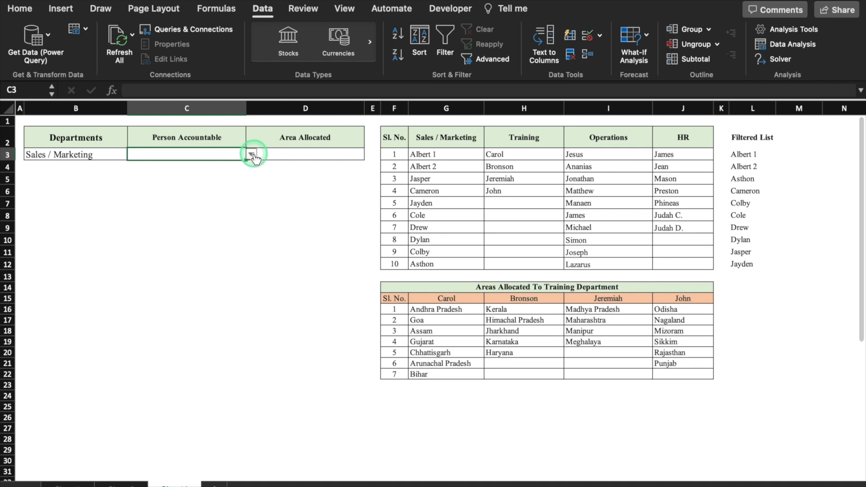
{"action": "left_click", "coordinate": [252, 156]}
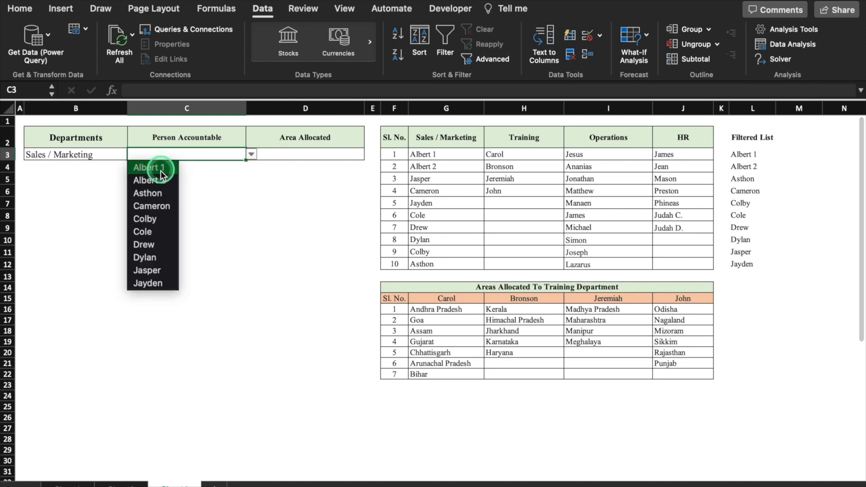
{"action": "left_click", "coordinate": [152, 207]}
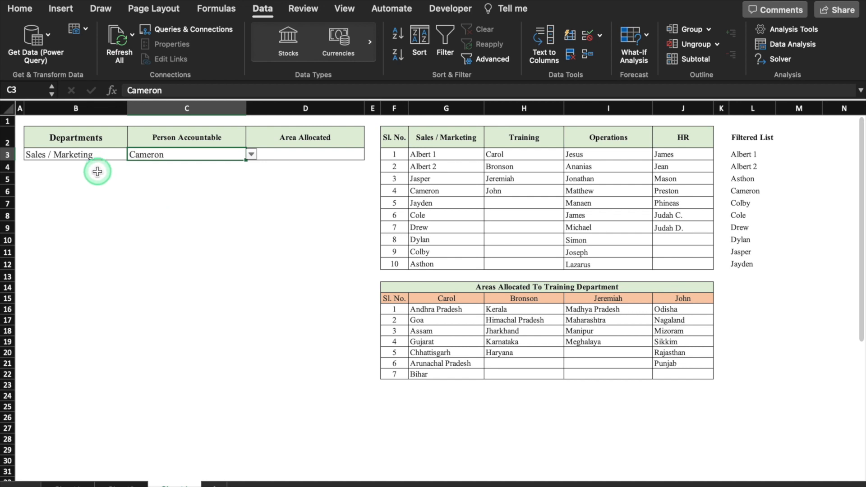
- Copy the Filtered List heading from L2 into M2 and select M3 for the area list
{"action": "left_click", "coordinate": [316, 159]}
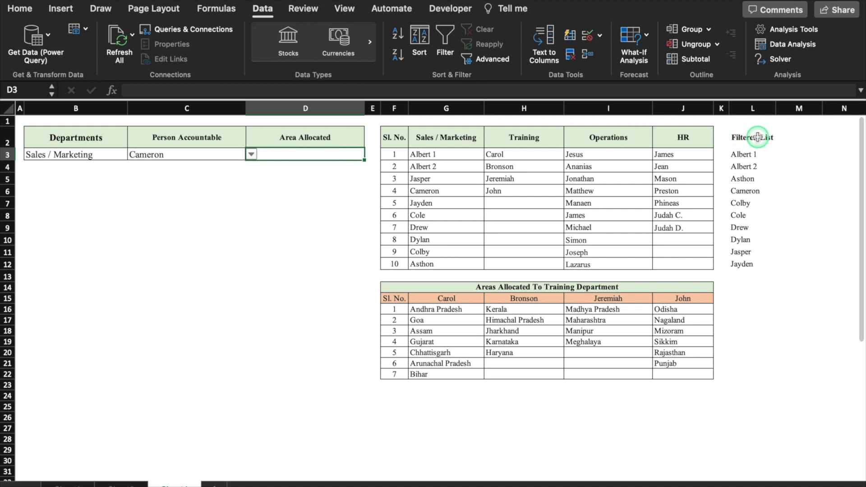
{"action": "left_click", "coordinate": [775, 143]}
{"action": "left_click_drag", "start_coordinate": [775, 148], "coordinate": [813, 147]}
{"action": "left_click", "coordinate": [808, 153]}
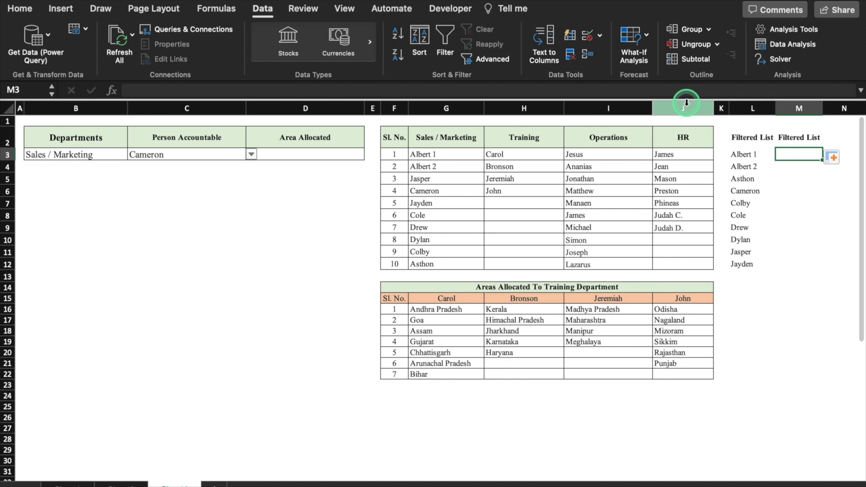
- Enter an XLOOKUP in M3 that looks up C3 in G15:J15 and returns the area columns G16:J22
{"action": "left_click", "coordinate": [217, 9]}
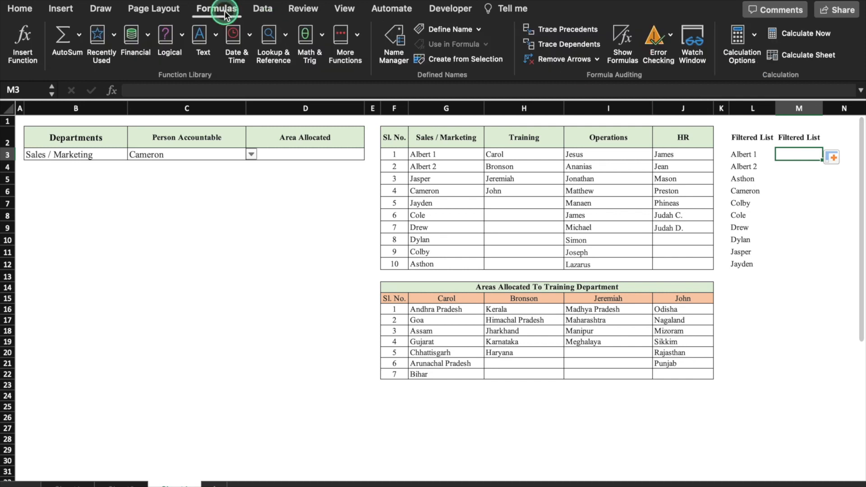
{"action": "left_click", "coordinate": [43, 48]}
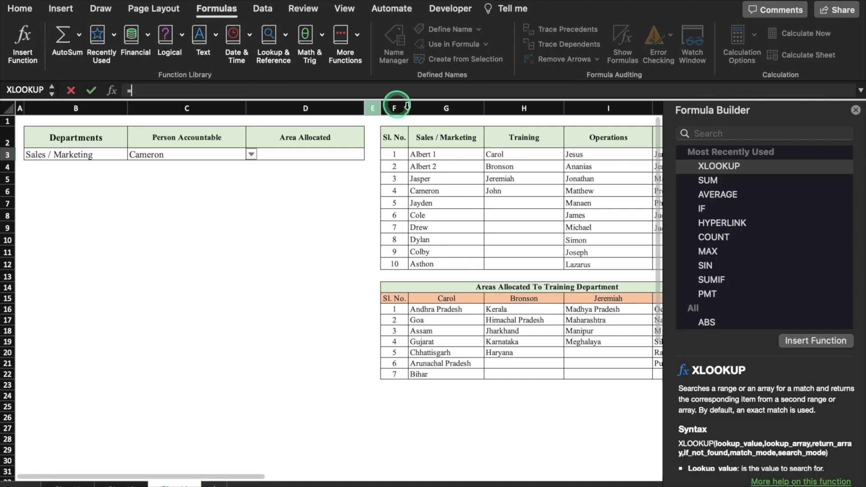
{"action": "left_click", "coordinate": [756, 166]}
{"action": "left_click", "coordinate": [828, 340]}
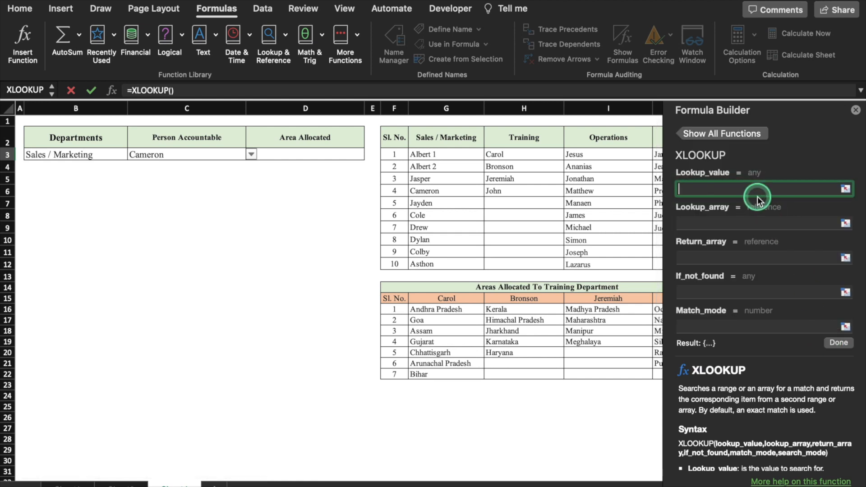
{"action": "left_click", "coordinate": [199, 155]}
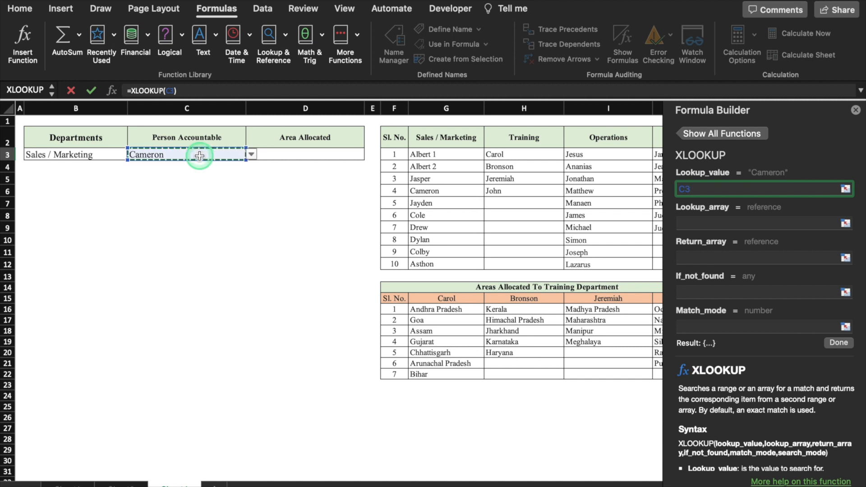
{"action": "left_click", "coordinate": [708, 222]}
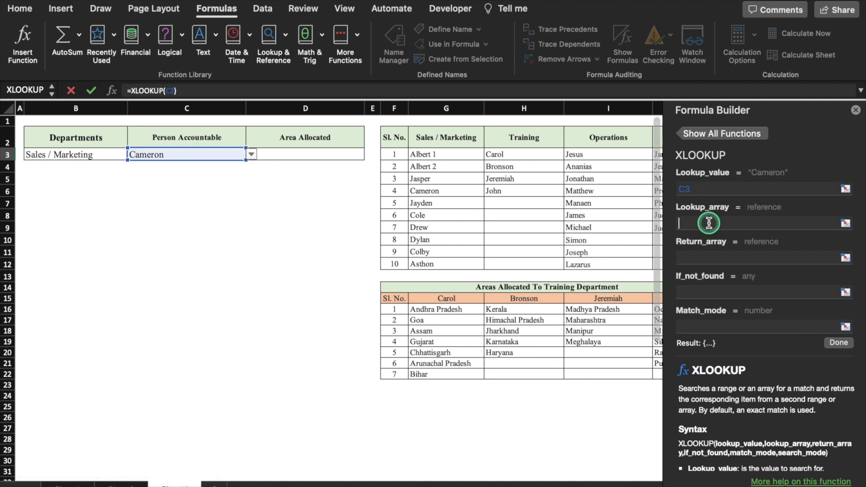
{"action": "left_click", "coordinate": [432, 297]}
{"action": "mouse_move", "coordinate": [488, 295]}
{"action": "left_mouse_down"}
{"action": "mouse_move", "coordinate": [649, 298]}
{"action": "mouse_move", "coordinate": [475, 299]}
{"action": "left_mouse_up"}
{"action": "left_click", "coordinate": [696, 258]}
{"action": "left_click_drag", "start_coordinate": [212, 310], "coordinate": [438, 371]}
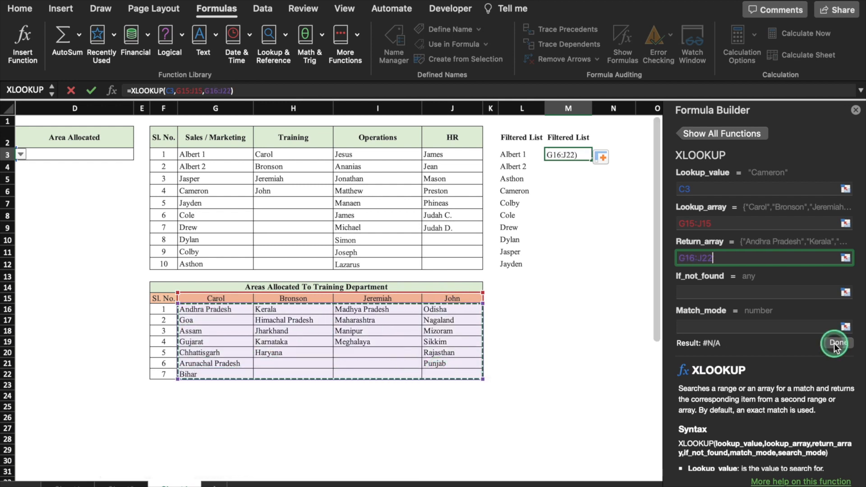
{"action": "left_click", "coordinate": [835, 344]}
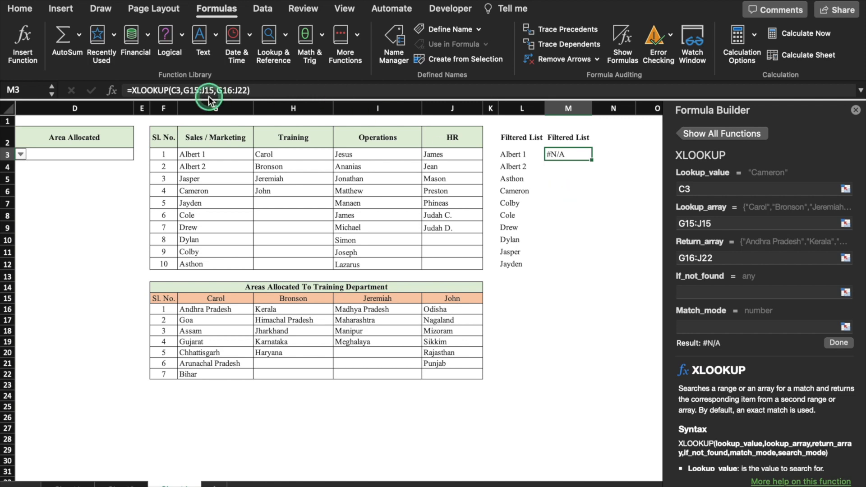
- Wrap the M3 formula in IFERROR with an empty-text fallback, as =IFERROR(XLOOKUP(C3,G15:J15,G16:J22),"")
{"action": "left_click", "coordinate": [131, 90]}
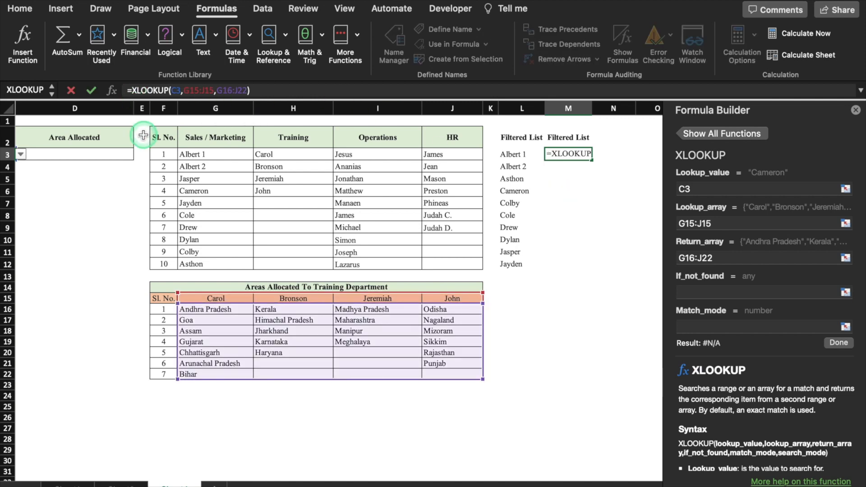
{"action": "type", "text": "iferror"}
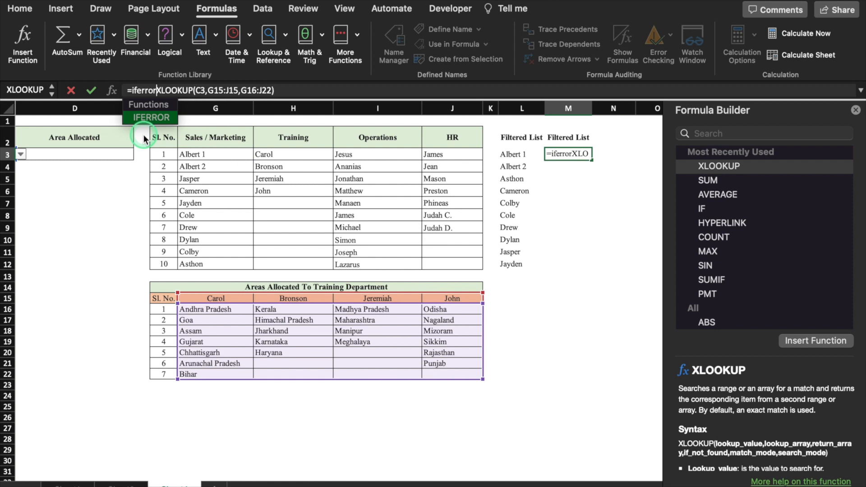
{"action": "type", "text": "("}
{"action": "left_click", "coordinate": [292, 91]}
{"action": "type", "text": ",\"\")"}
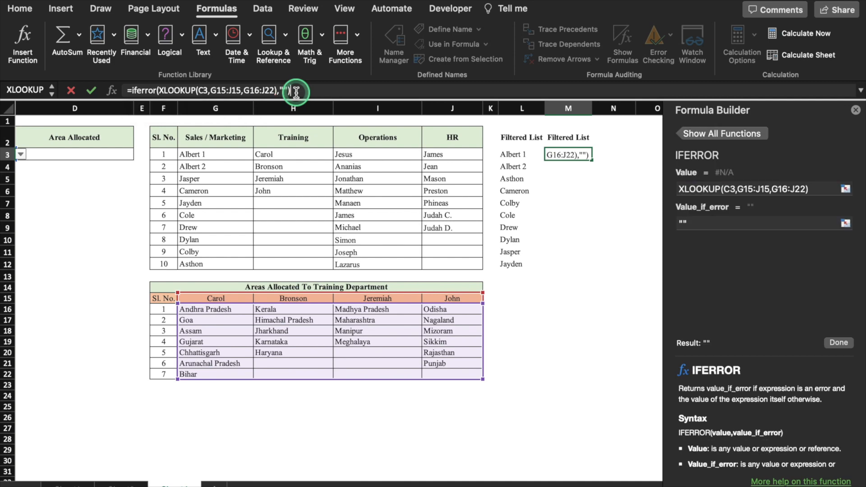
{"action": "key", "text": "Return"}
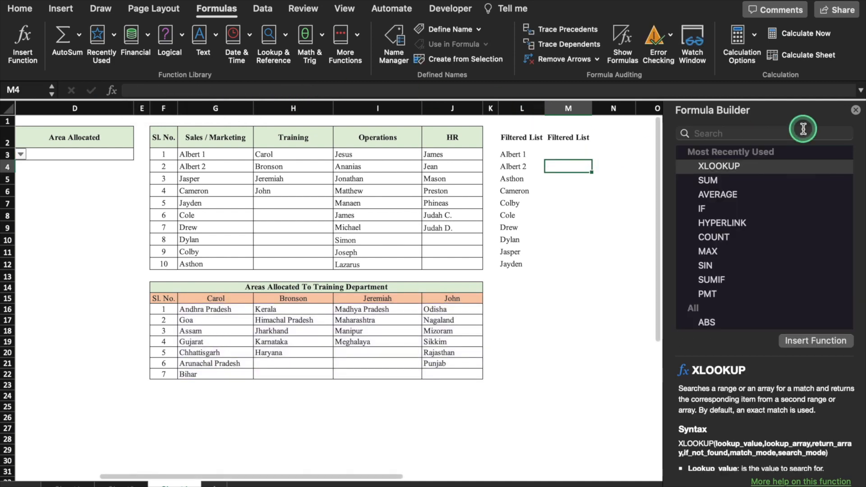
{"action": "left_click", "coordinate": [856, 111]}
{"action": "key", "text": "Up"}
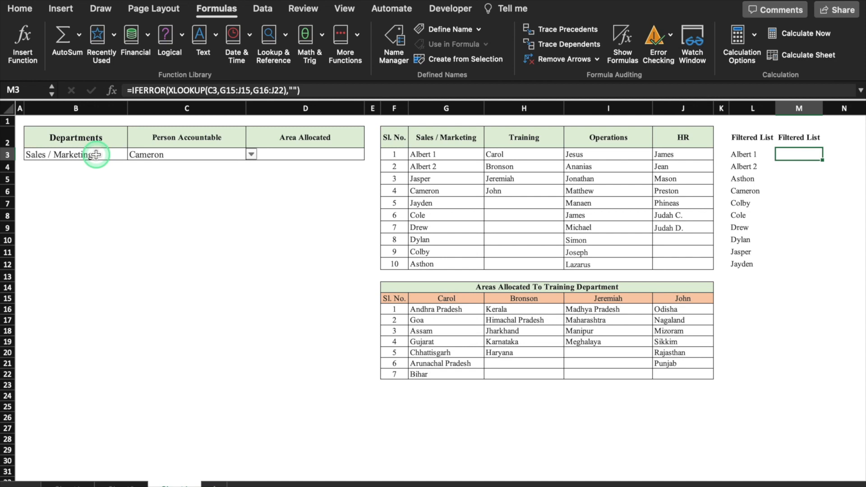
- Clear the accountable person in C3 and set the department in B3 to Training
{"action": "left_click", "coordinate": [293, 152]}
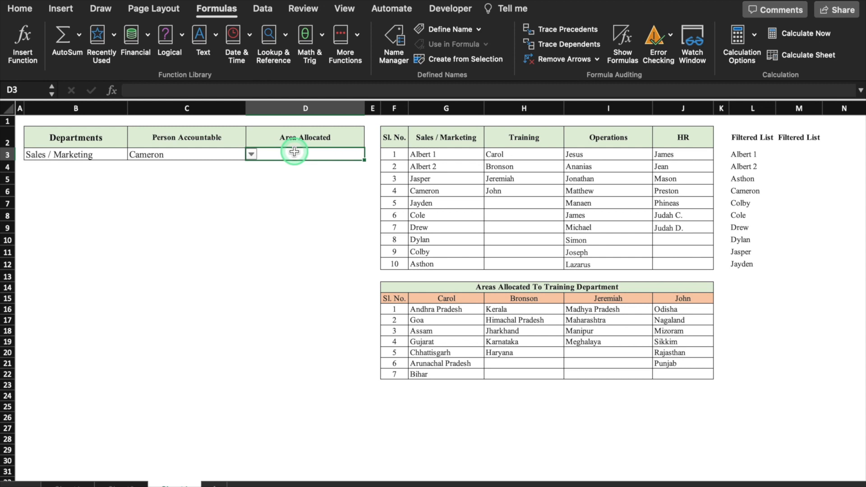
{"action": "left_click", "coordinate": [159, 155]}
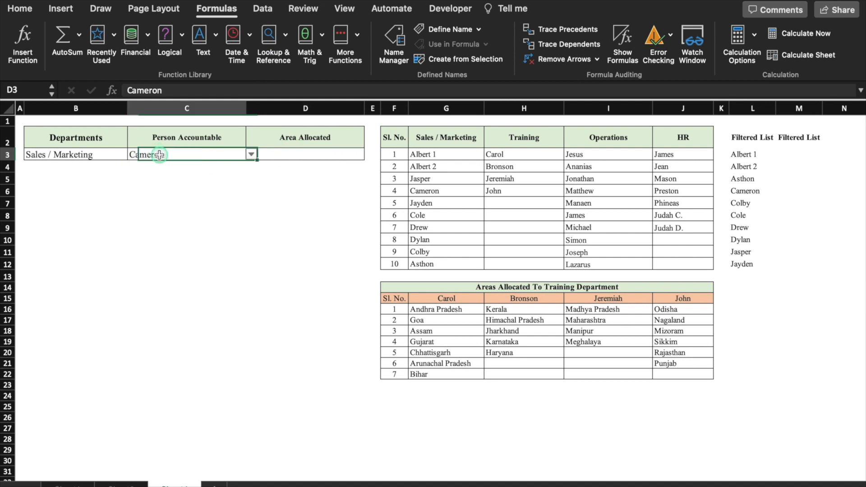
{"action": "left_click", "coordinate": [115, 156]}
{"action": "left_click", "coordinate": [132, 154]}
{"action": "left_click", "coordinate": [38, 177]}
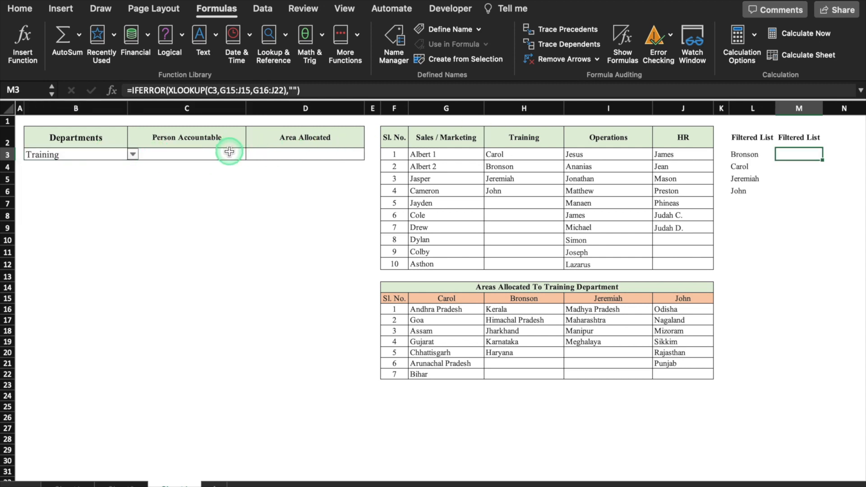
- Choose the first name in C3's list as the accountable person
{"action": "left_click", "coordinate": [232, 152]}
{"action": "left_click", "coordinate": [251, 157]}
{"action": "left_click", "coordinate": [138, 165]}
- Add list data validation to the Area Allocated cell D3, using M3:M9 as the source
{"action": "left_click", "coordinate": [323, 158]}
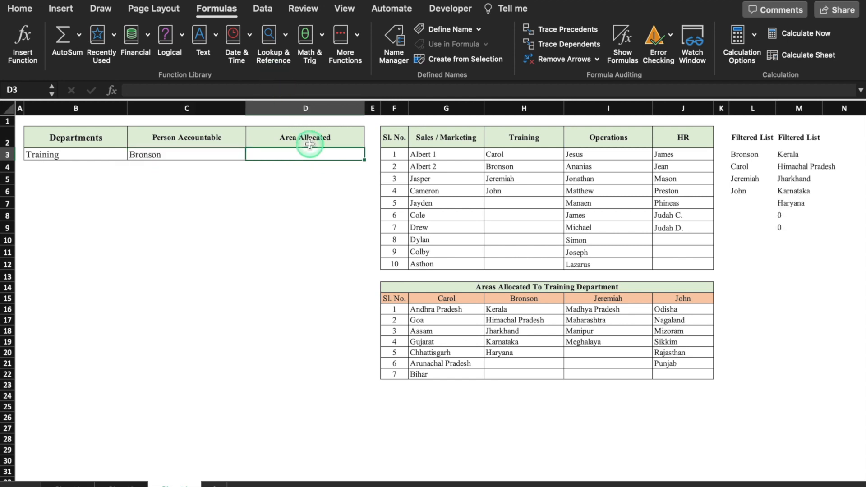
{"action": "left_click", "coordinate": [263, 11]}
{"action": "left_click", "coordinate": [560, 35]}
{"action": "left_click", "coordinate": [637, 55]}
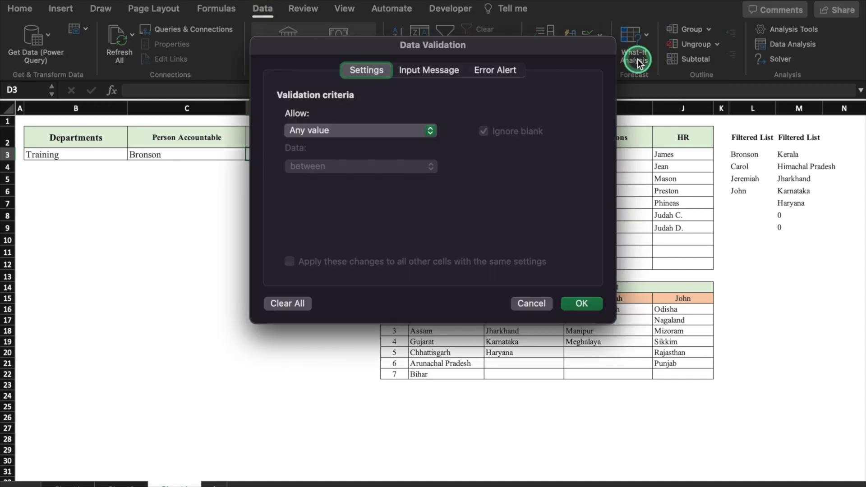
{"action": "left_click", "coordinate": [433, 135]}
{"action": "left_click", "coordinate": [356, 178]}
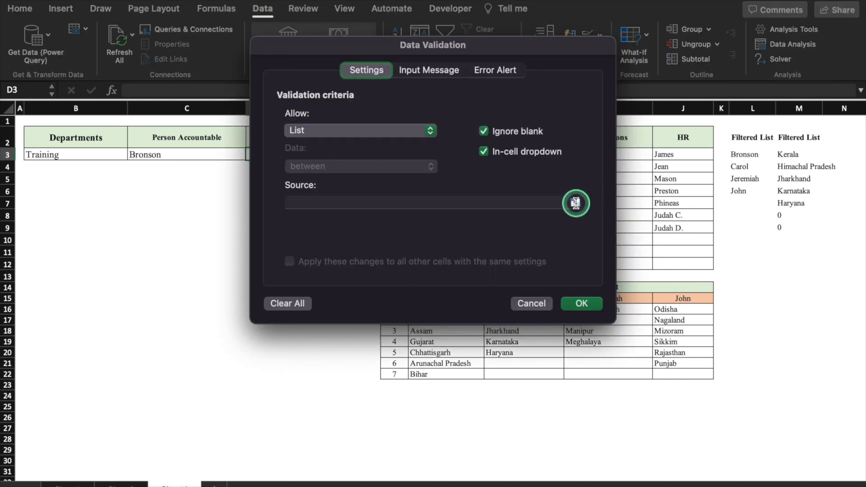
{"action": "left_click", "coordinate": [547, 201]}
{"action": "left_click_drag", "start_coordinate": [796, 154], "coordinate": [796, 228]}
{"action": "left_click", "coordinate": [468, 278]}
{"action": "left_click", "coordinate": [579, 303]}
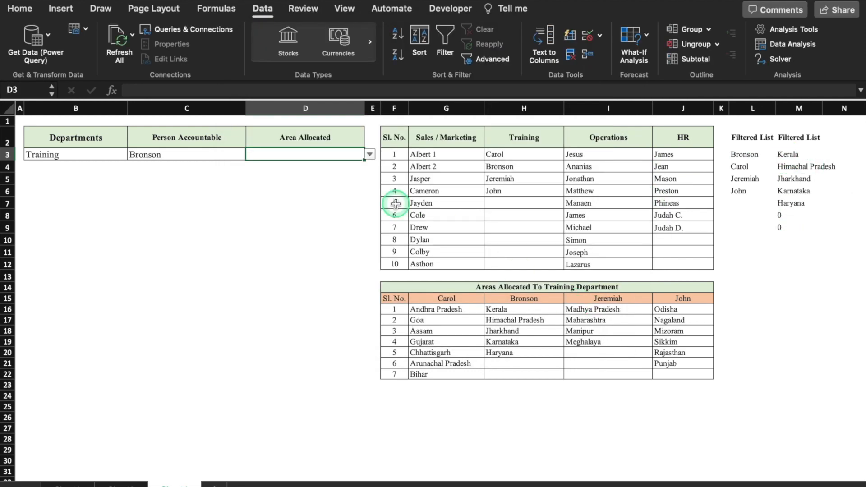
- Choose Himachal Pradesh from D3's area list and review the listed areas again
{"action": "left_click", "coordinate": [370, 156]}
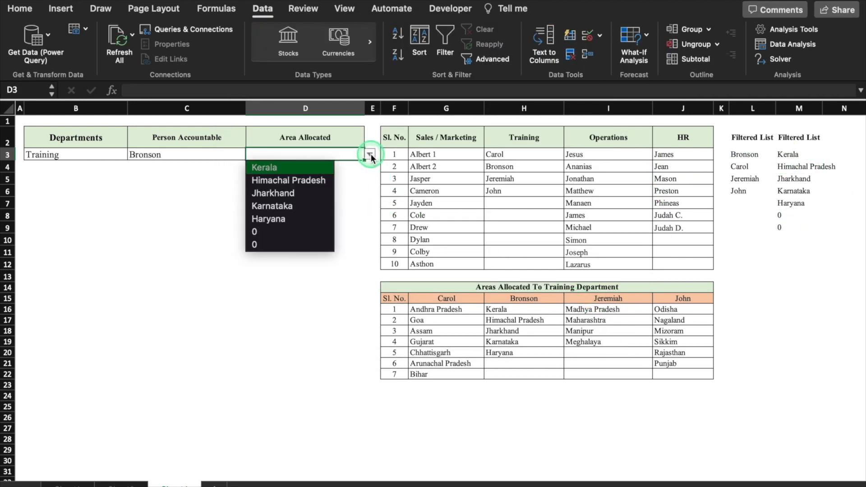
{"action": "left_click", "coordinate": [300, 181]}
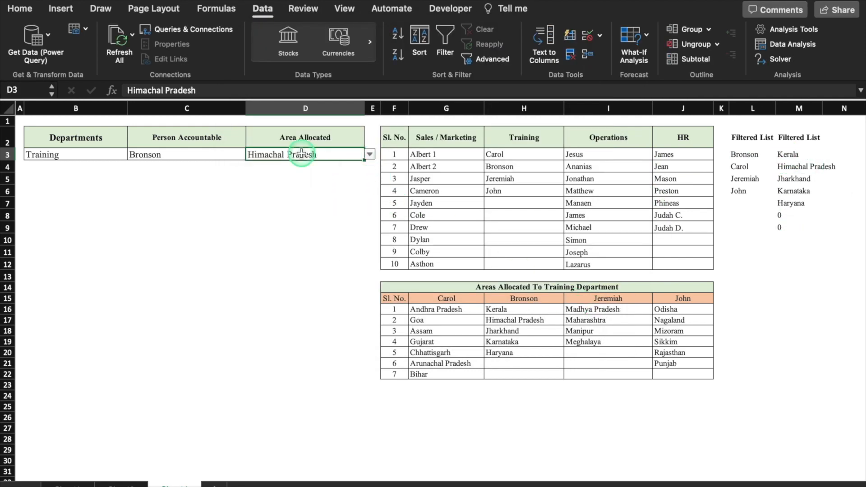
{"action": "left_click", "coordinate": [370, 154]}
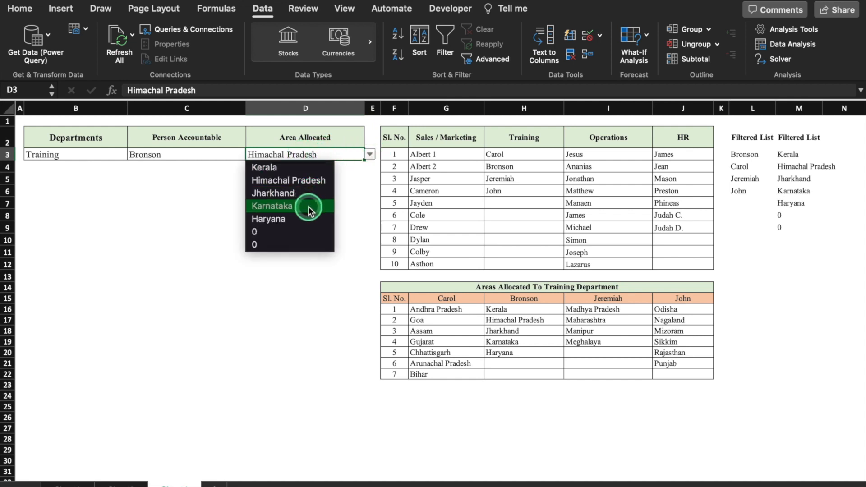
{"action": "left_click", "coordinate": [339, 155]}
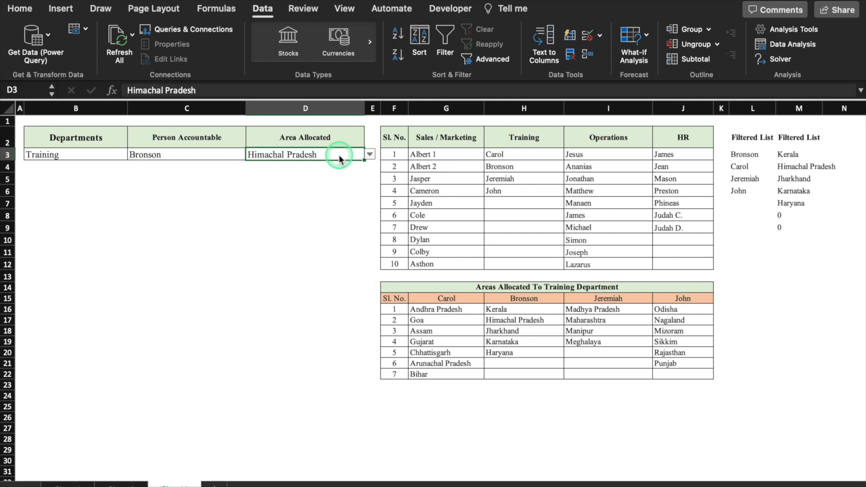
- Clear D3, switch C3 to the fourth name in its list, and check the area options offered in D3
{"action": "key", "text": "Delete"}
{"action": "left_click", "coordinate": [249, 156]}
{"action": "left_click", "coordinate": [251, 156]}
{"action": "left_click", "coordinate": [161, 204]}
{"action": "left_click", "coordinate": [295, 157]}
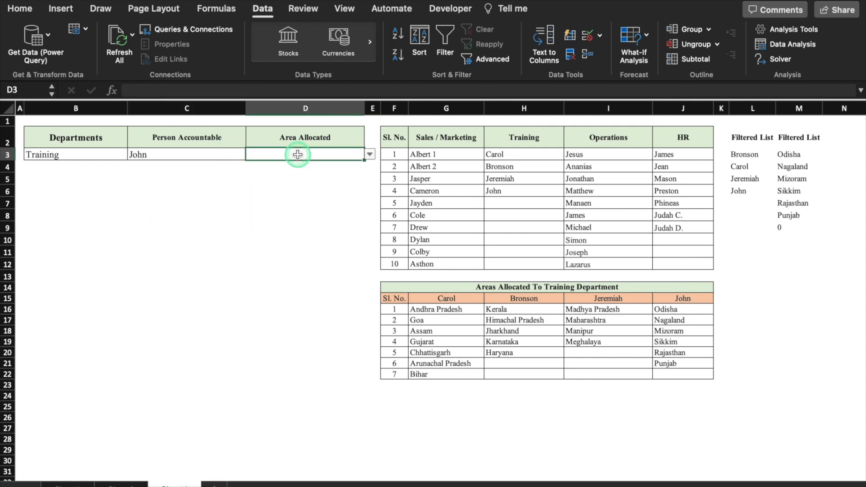
{"action": "left_click", "coordinate": [369, 154]}
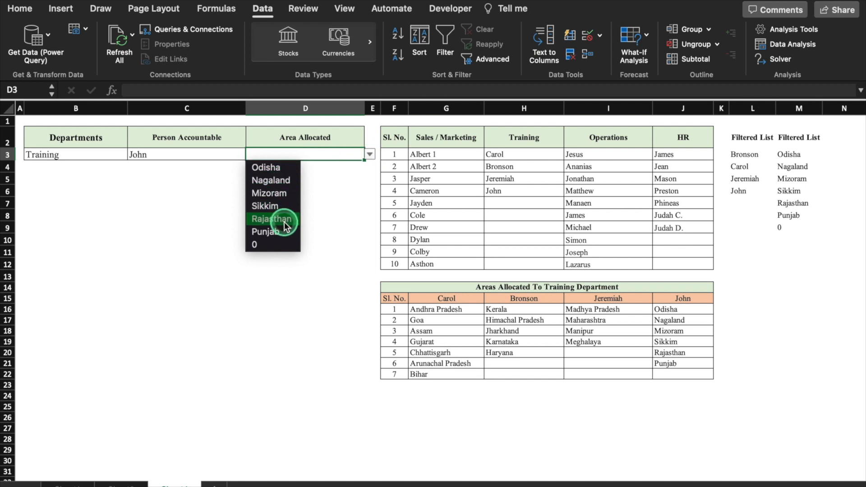
{"action": "left_click", "coordinate": [370, 154]}
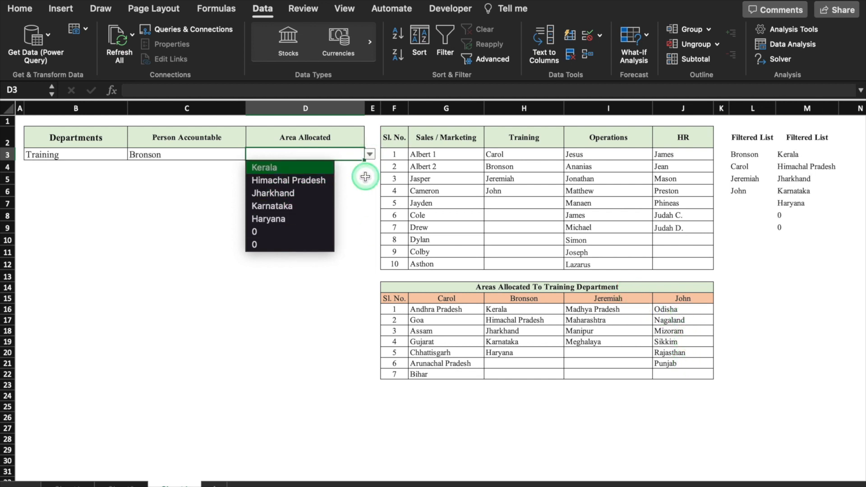
- Hide the Filtered List helper columns L and M
{"action": "left_click", "coordinate": [751, 108]}
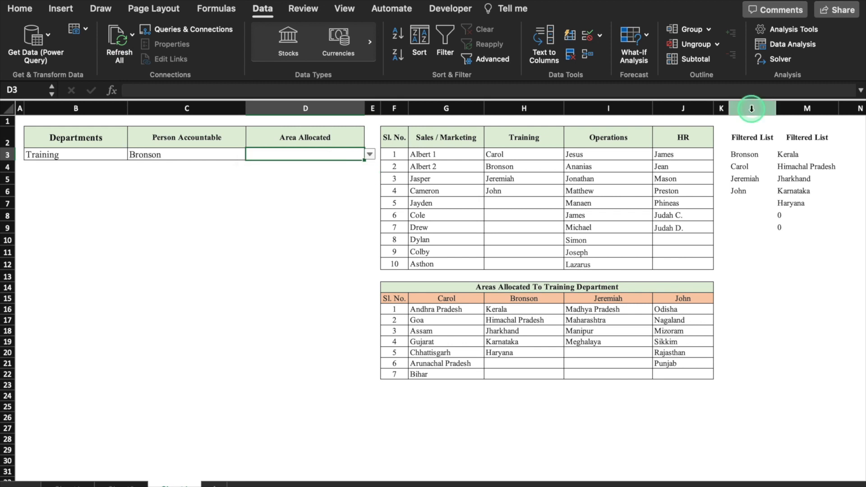
{"action": "left_click", "coordinate": [752, 108]}
{"action": "right_click", "coordinate": [751, 108]}
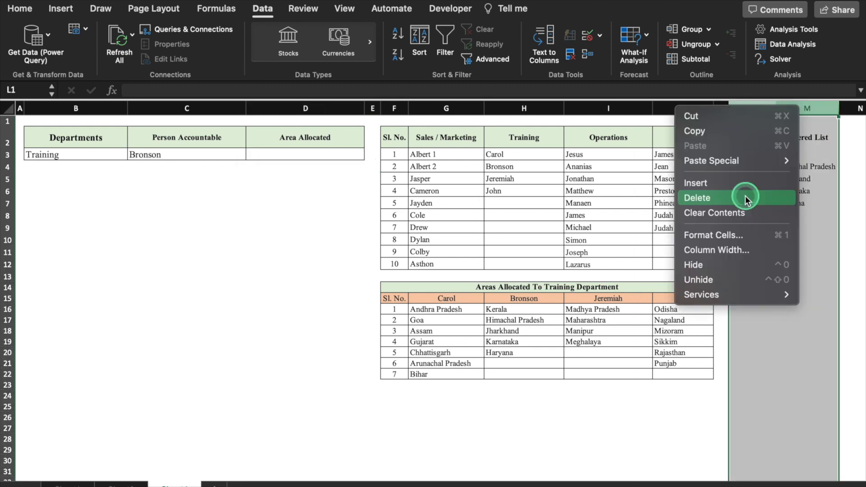
{"action": "left_click", "coordinate": [742, 269]}
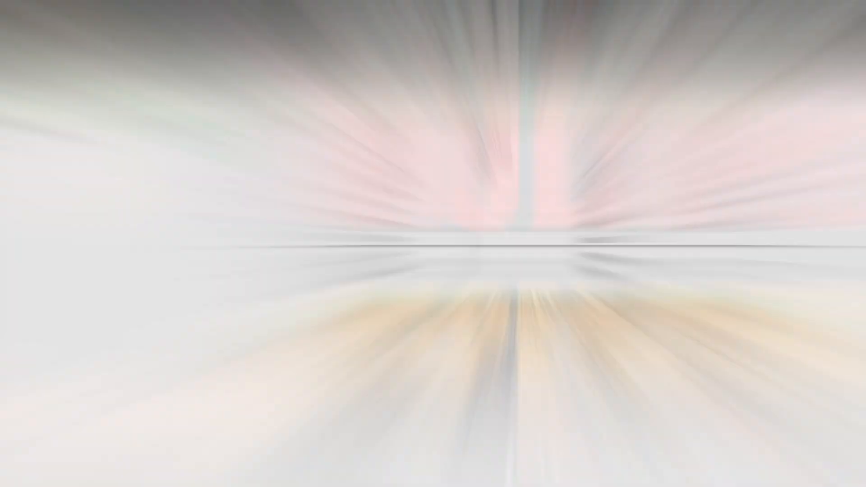